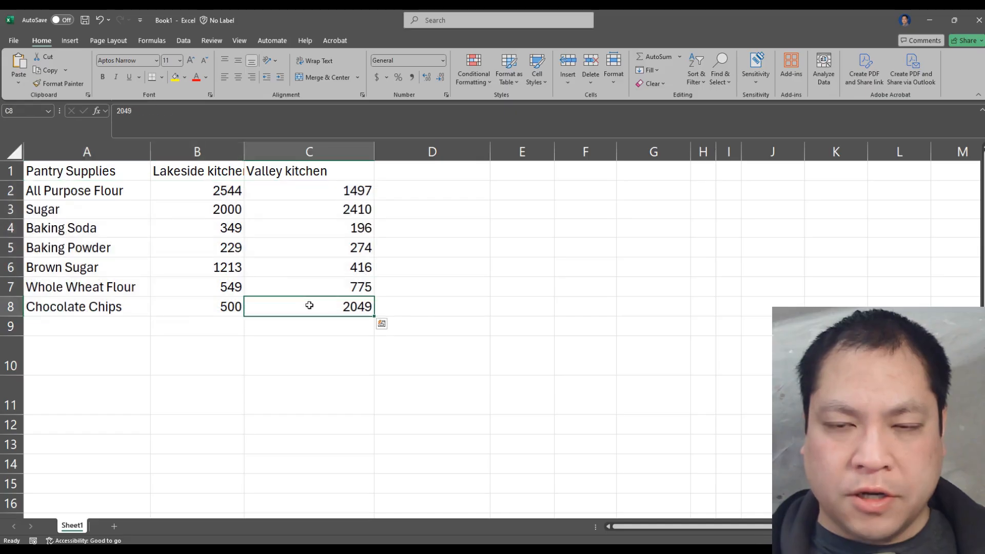
pyautogui.moveTo(204, 174); pyautogui.dragTo(219, 307)
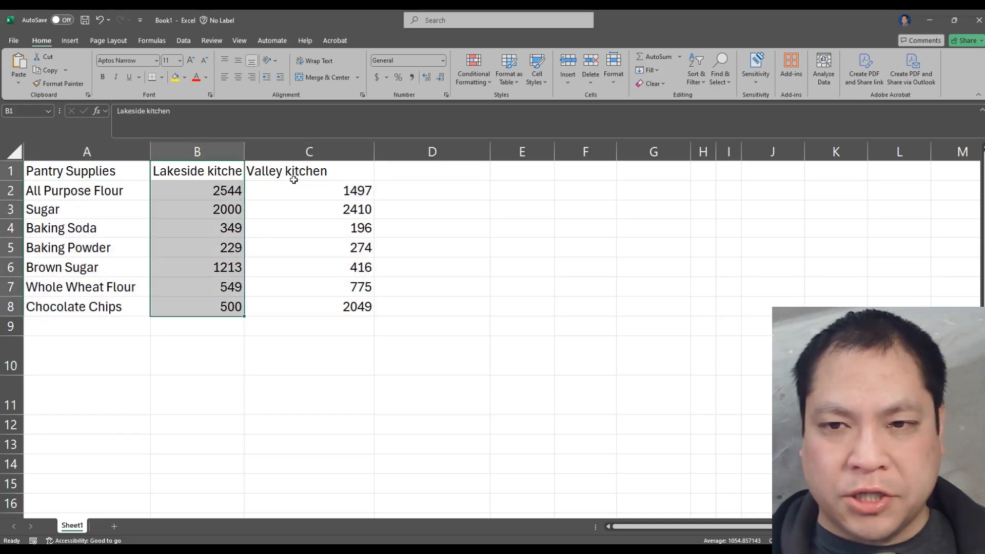
pyautogui.moveTo(294, 179); pyautogui.dragTo(301, 297)
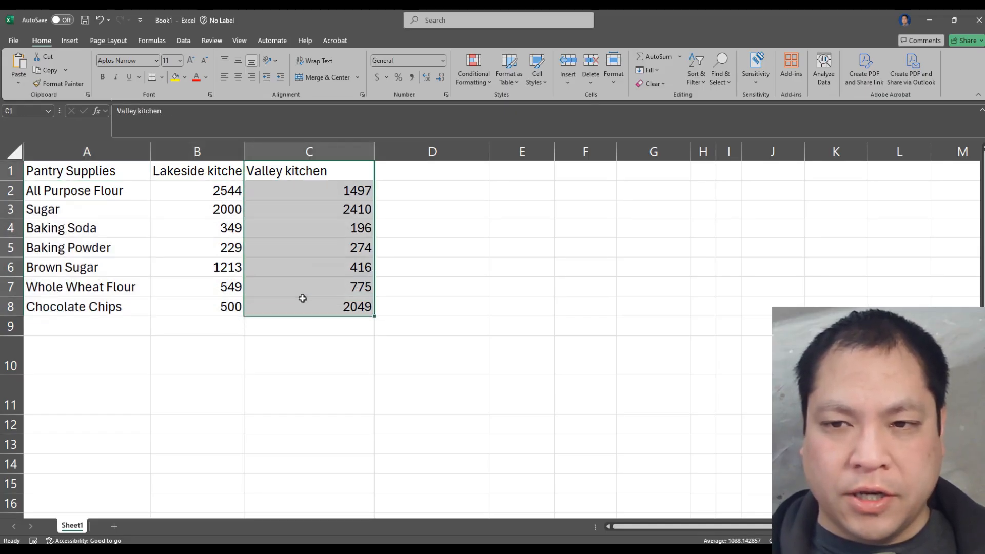
# Insert a 3-D clustered column chart of the pantry supplies data and move it beside the table
pyautogui.click(288, 230)
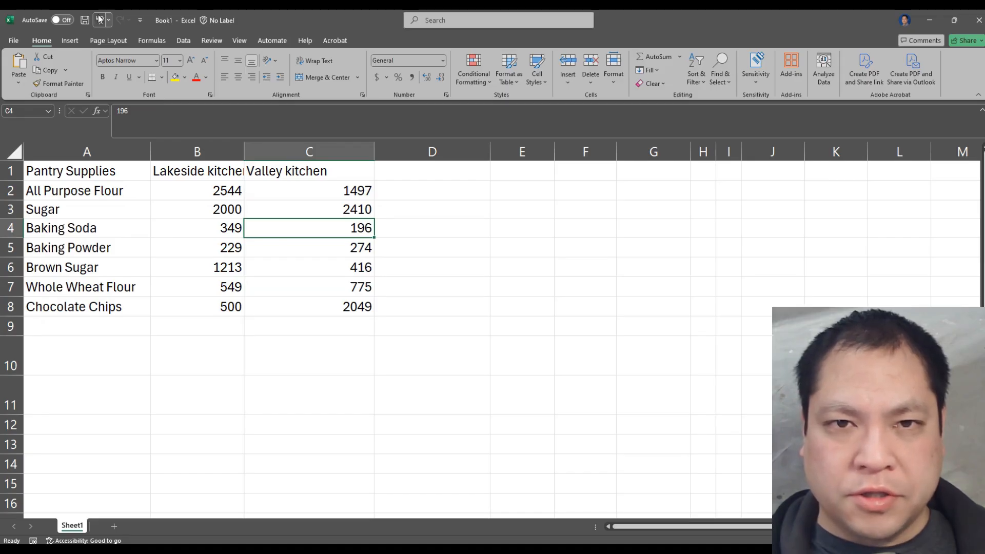
pyautogui.click(70, 41)
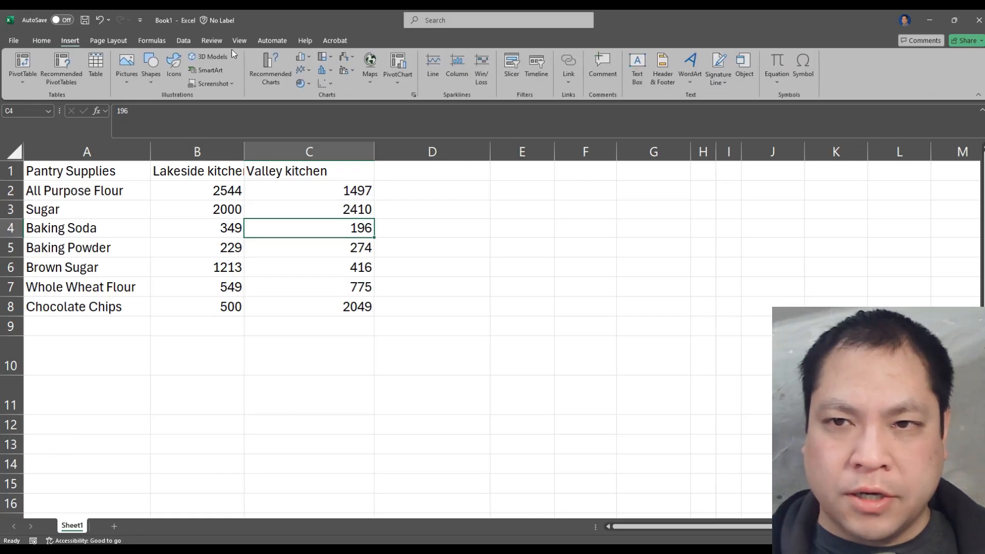
pyautogui.click(311, 58)
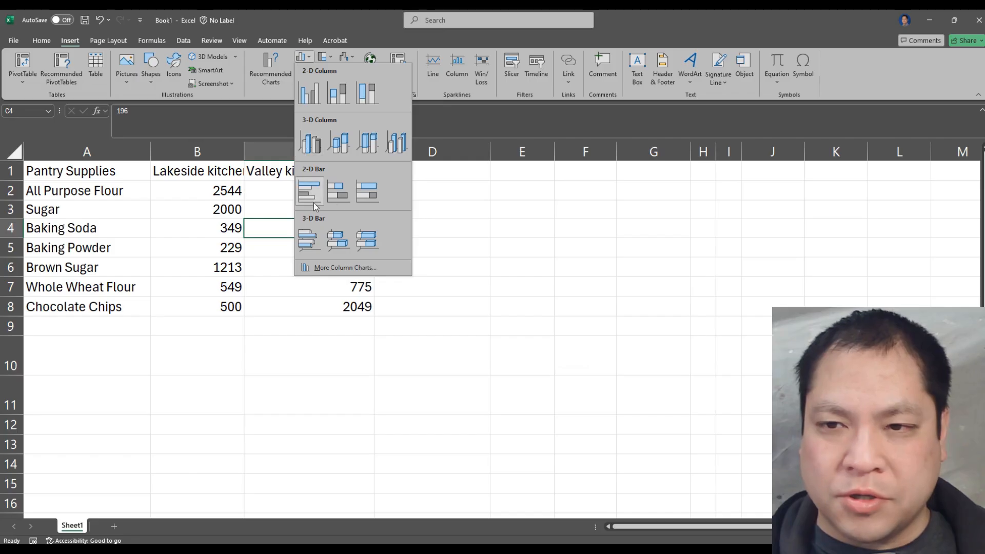
pyautogui.click(313, 145)
pyautogui.click(498, 219)
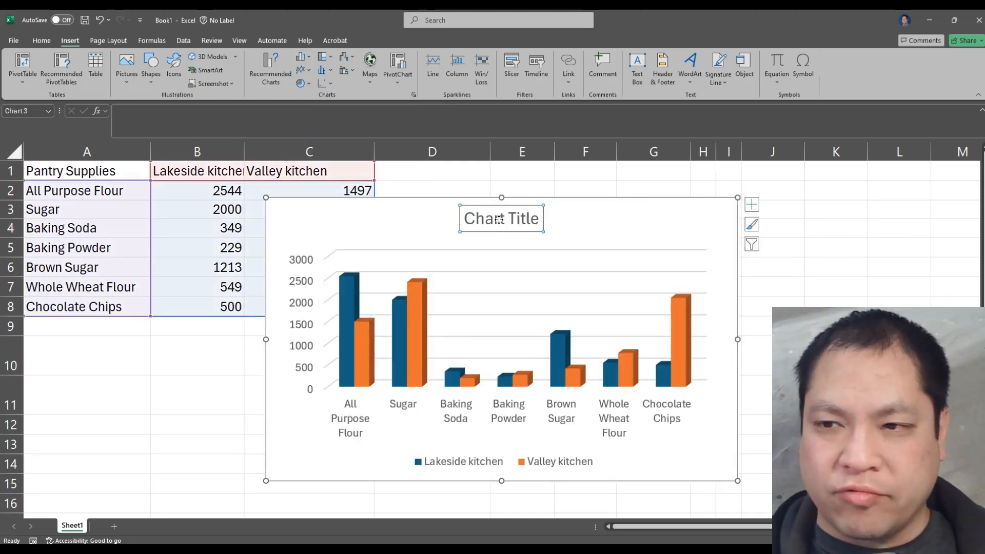
pyautogui.click(495, 219)
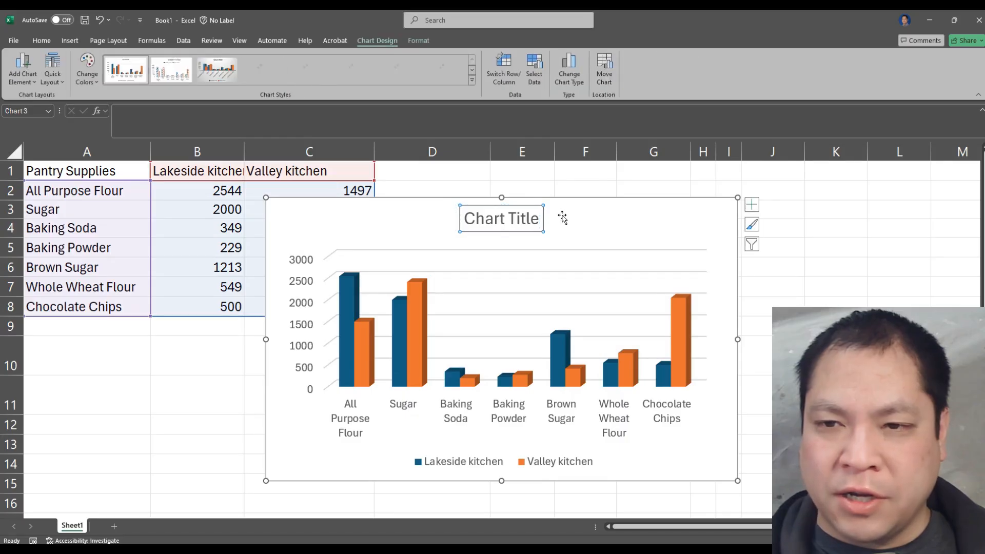
pyautogui.moveTo(560, 215); pyautogui.dragTo(724, 190)
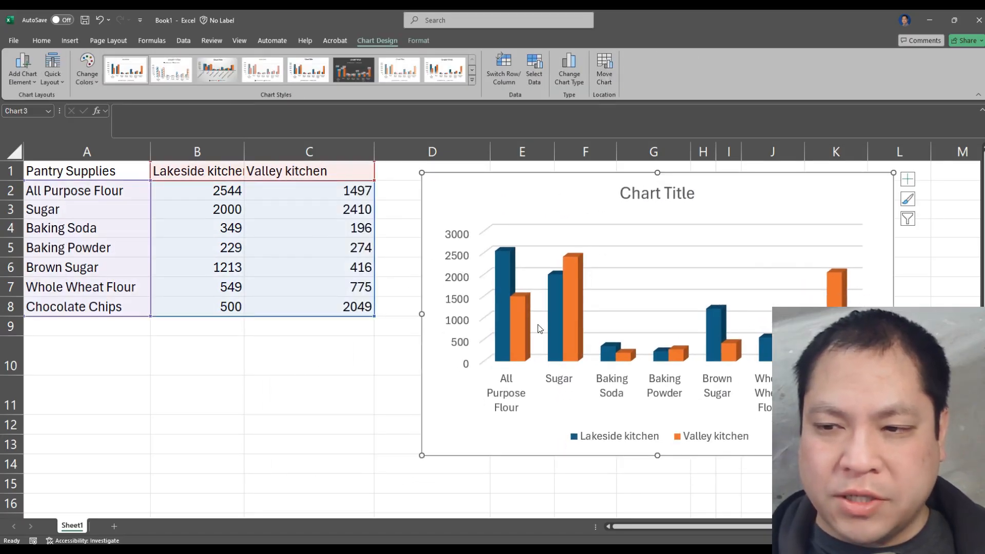
# Delete the Lakeside kitchen and Valley kitchen series from the chart, leaving an empty chart area
pyautogui.click(503, 308)
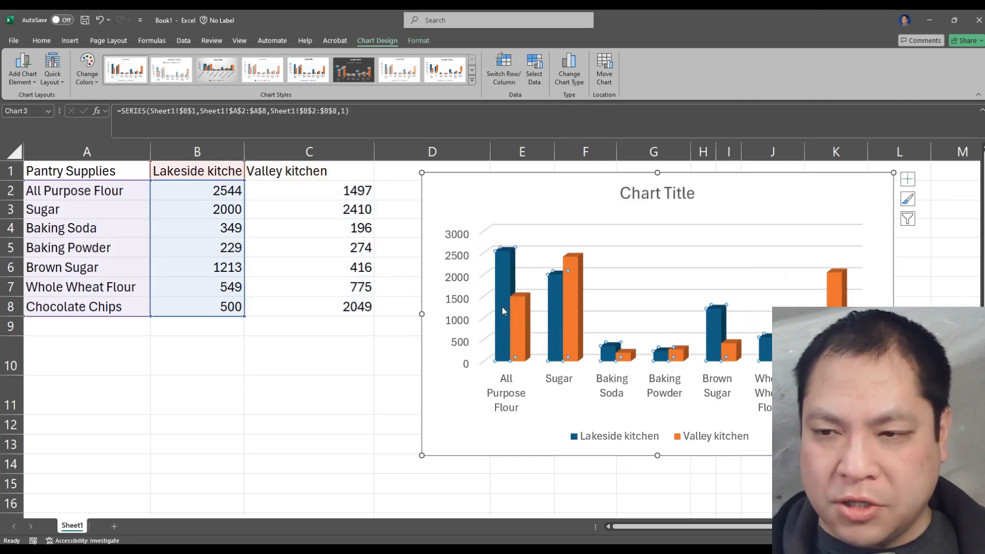
pyautogui.press('Delete')
pyautogui.click(513, 301)
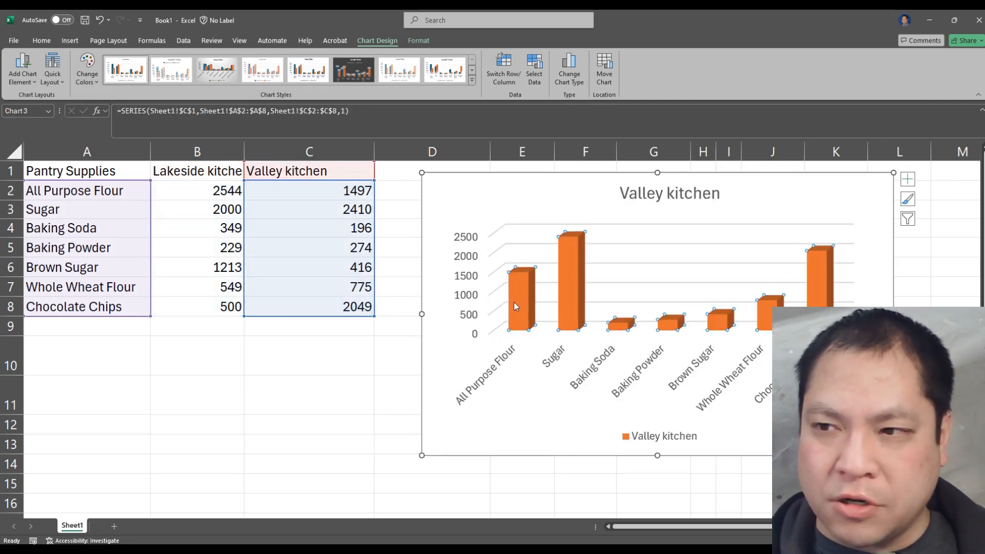
pyautogui.press('Delete')
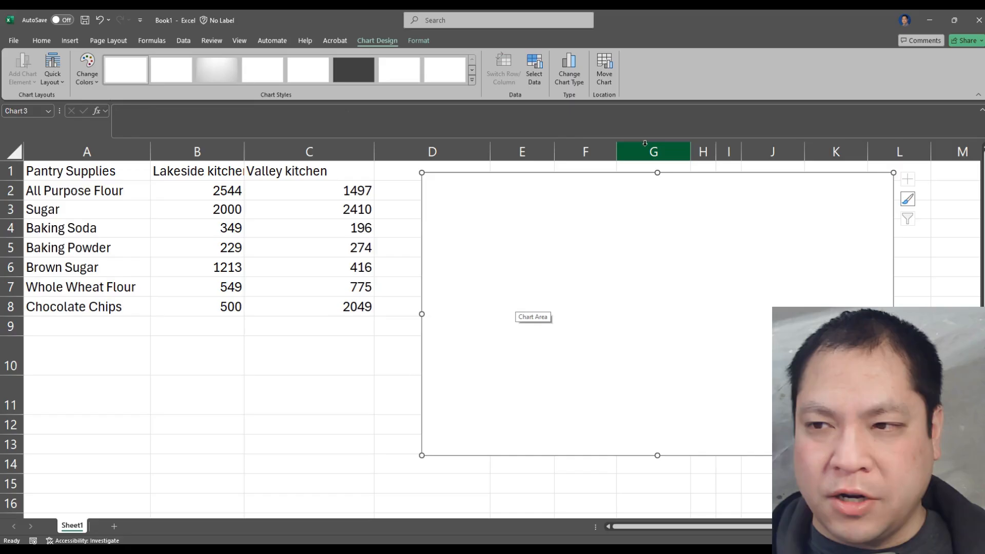
pyautogui.moveTo(226, 191); pyautogui.dragTo(208, 297)
pyautogui.click(270, 361)
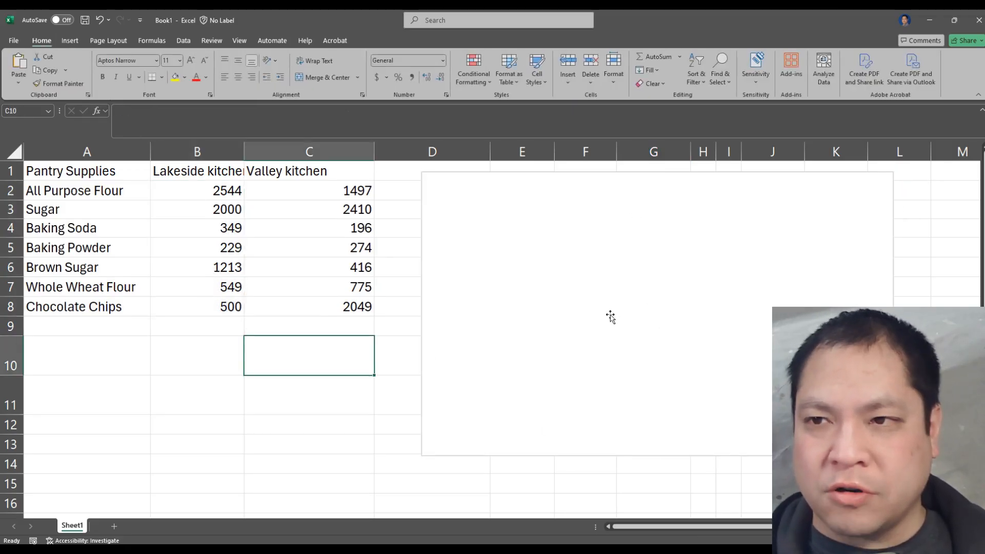
# Open the data source settings of the empty chart and move the dialog clear of the table
pyautogui.click(611, 317)
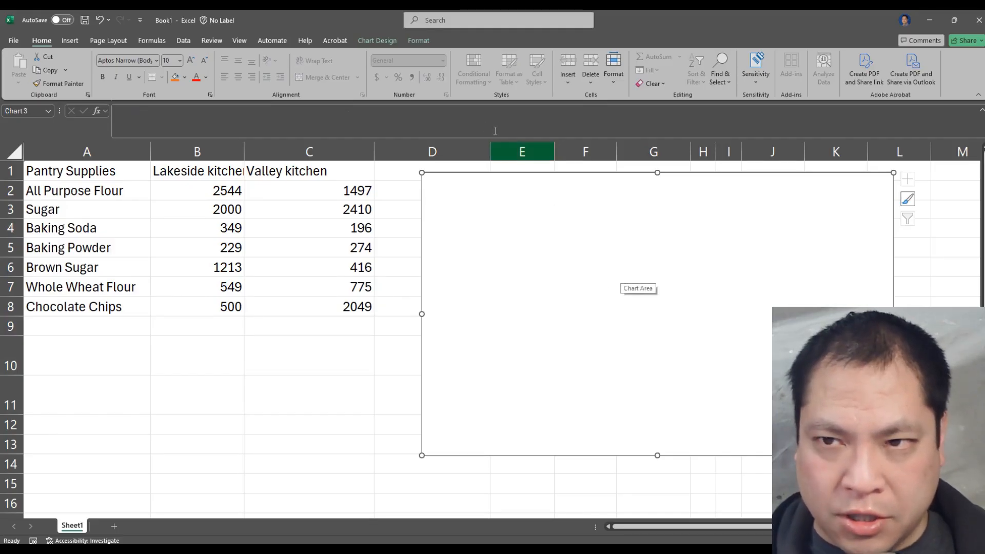
pyautogui.click(392, 41)
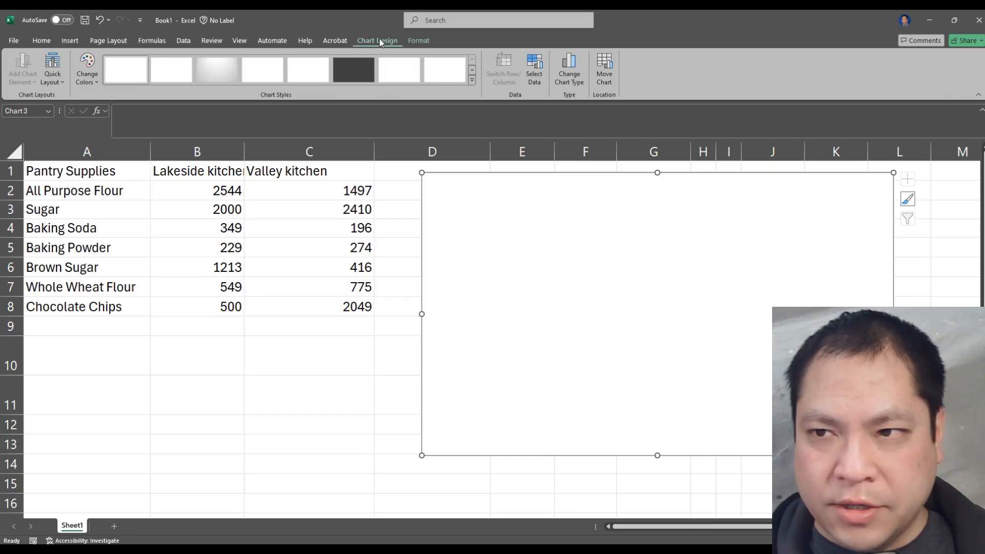
pyautogui.click(535, 72)
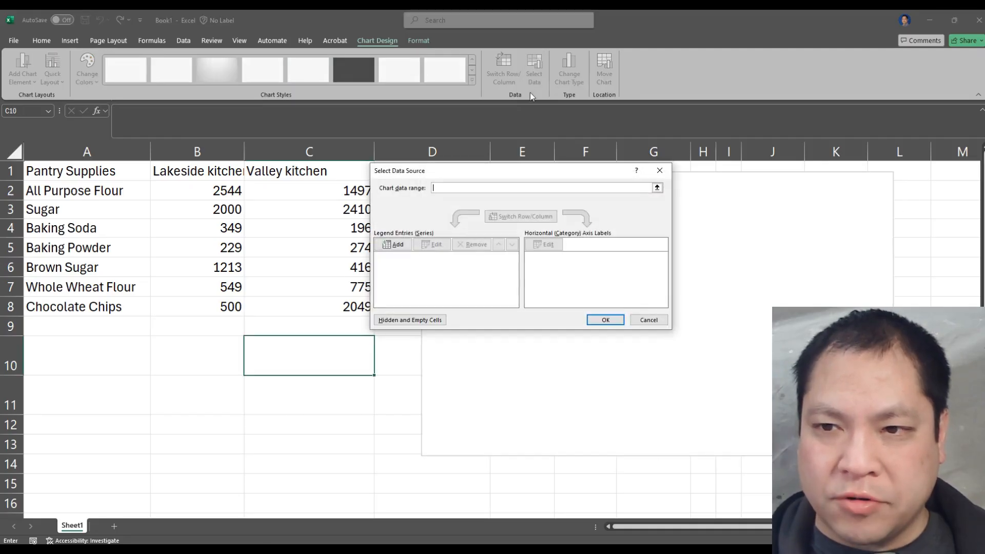
pyautogui.moveTo(517, 168); pyautogui.dragTo(576, 134)
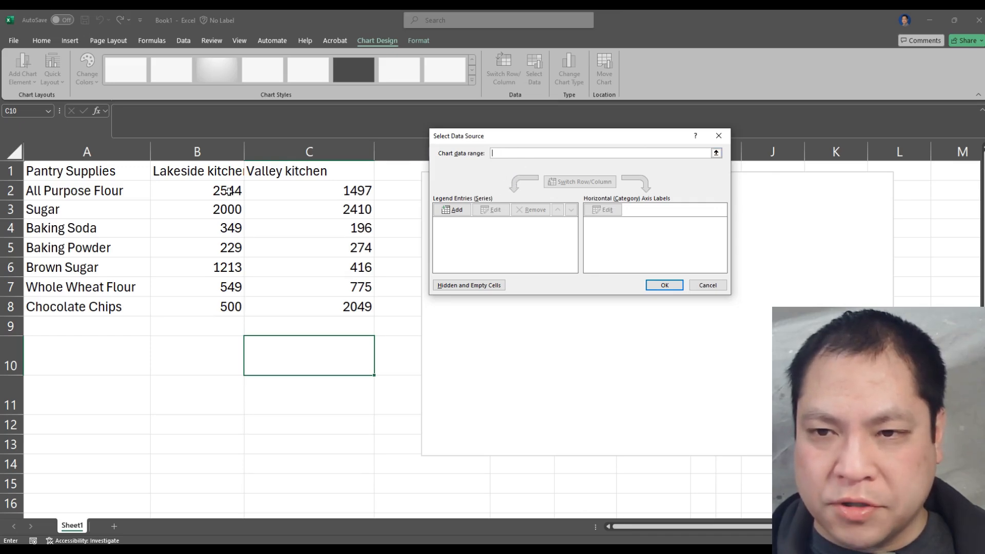
# Set the chart data range to B2:C8 on Sheet1 and check the first series' settings without changing them
pyautogui.moveTo(228, 191); pyautogui.dragTo(293, 303)
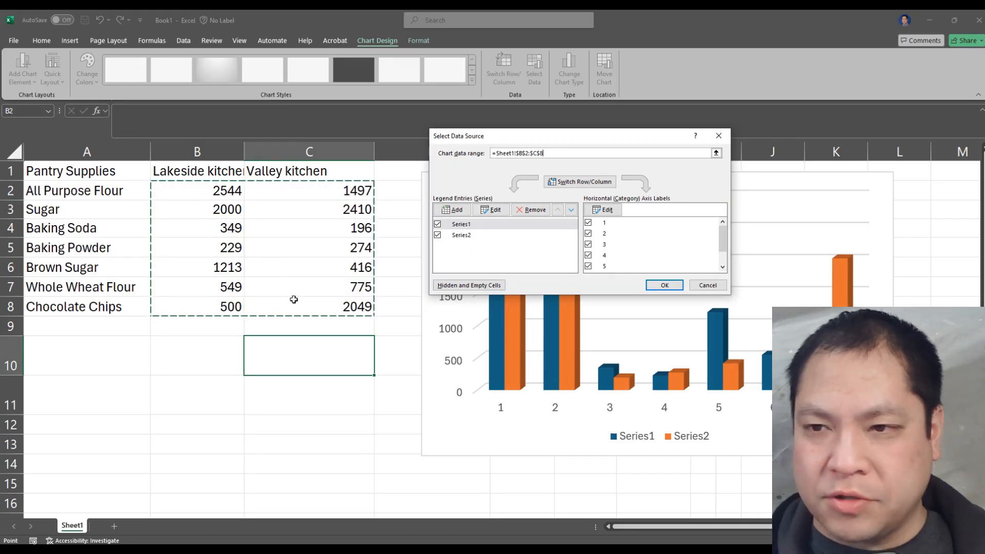
pyautogui.click(473, 224)
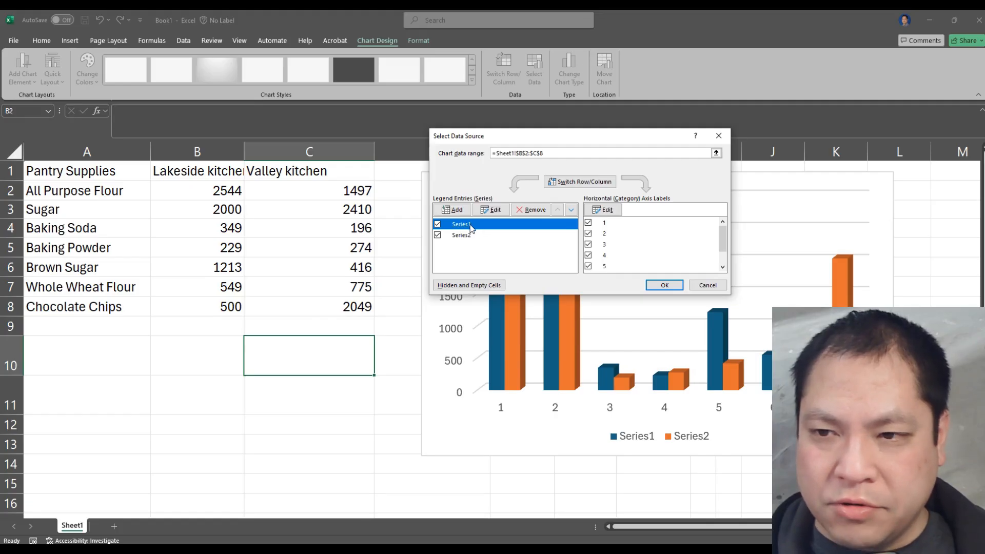
pyautogui.click(487, 210)
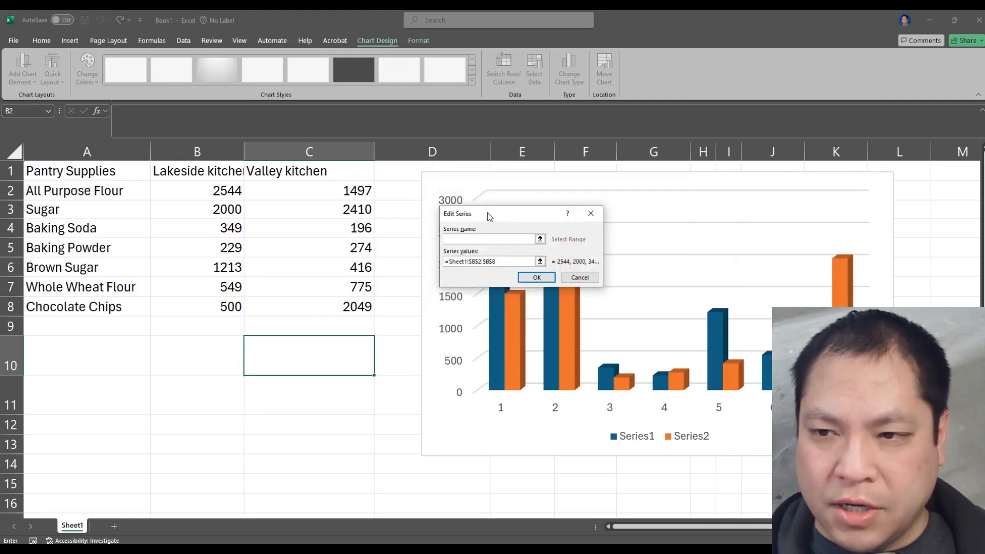
pyautogui.click(582, 278)
# Clear the chart data range so the chart has no series
pyautogui.click(556, 152)
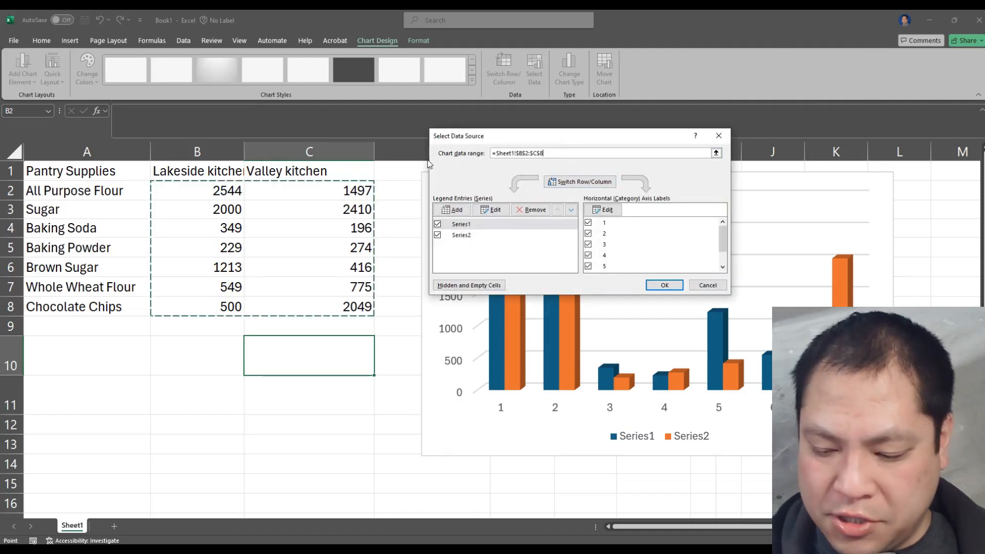
pyautogui.press('BackSpace')
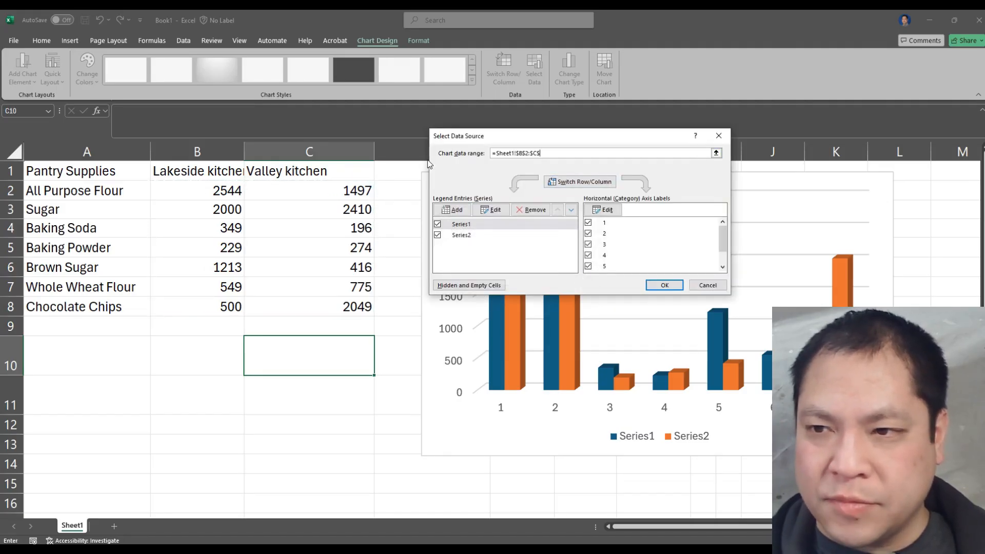
pyautogui.press('BackSpace')
pyautogui.press('BackSpace')
pyautogui.press('BackSpace')
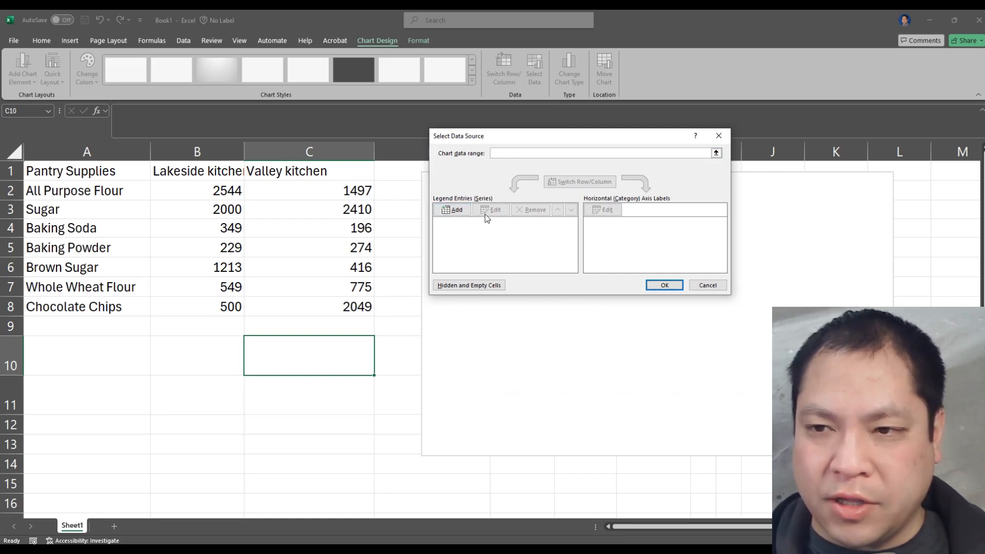
# Add a chart series that takes its name from cell B1 and its values from B2:B8
pyautogui.click(456, 211)
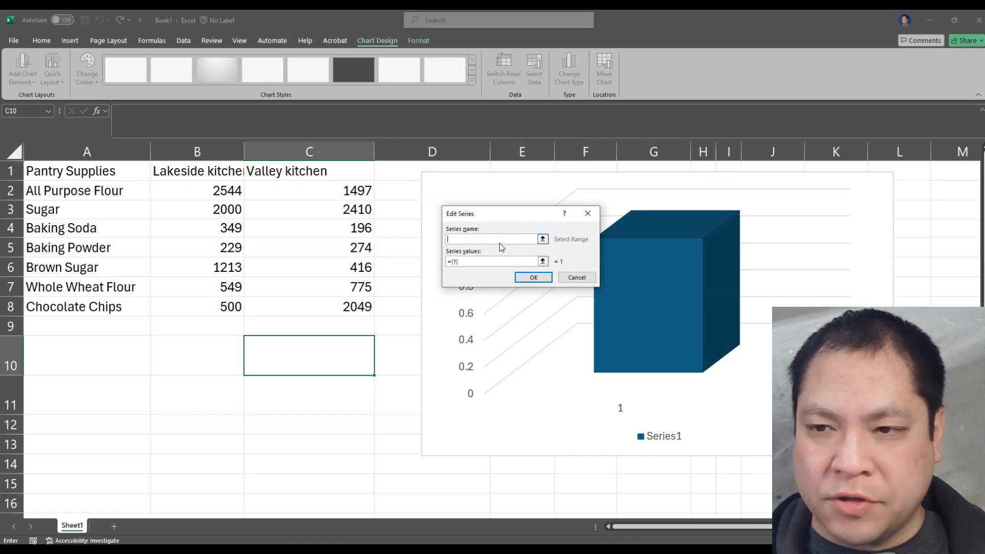
pyautogui.click(477, 263)
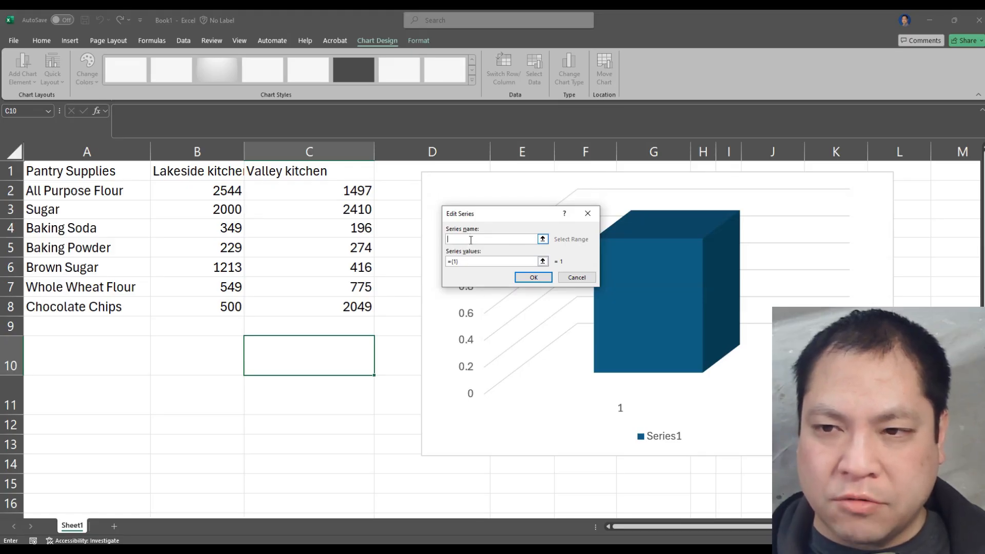
pyautogui.click(207, 173)
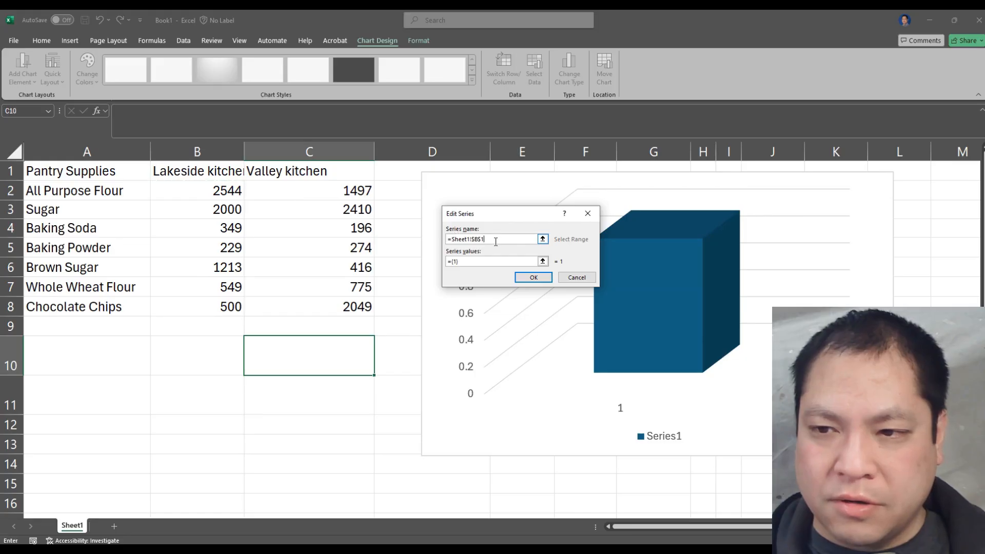
pyautogui.click(496, 262)
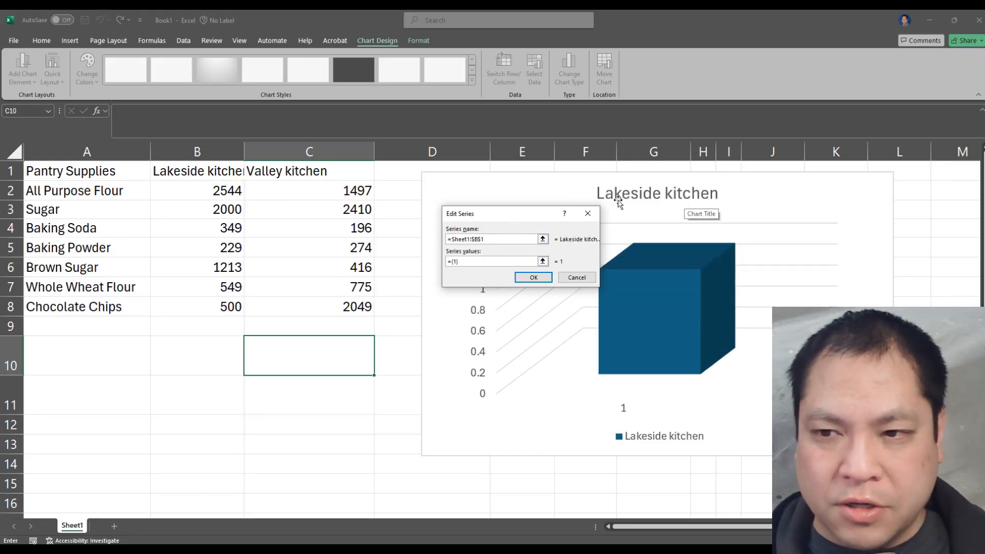
pyautogui.moveTo(471, 261); pyautogui.dragTo(434, 263)
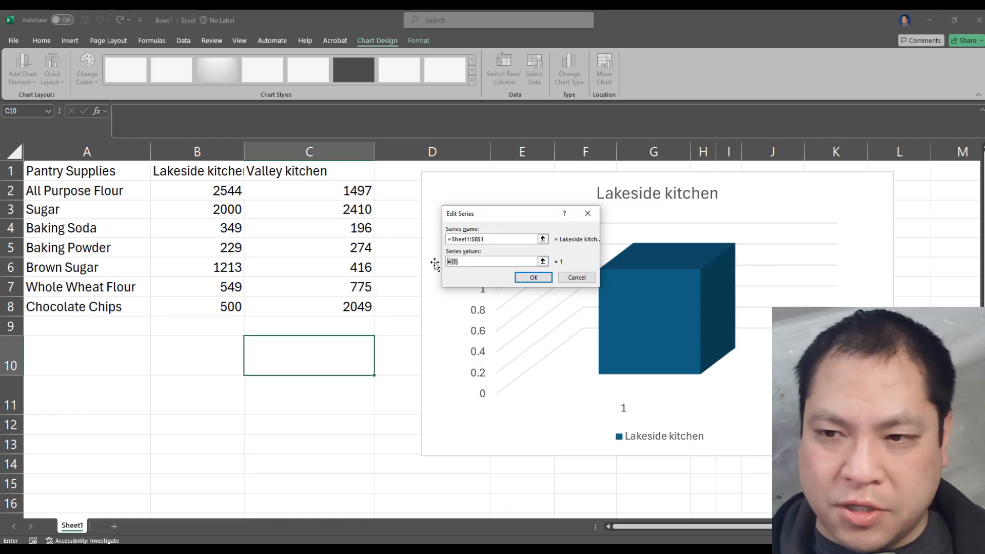
pyautogui.press('BackSpace')
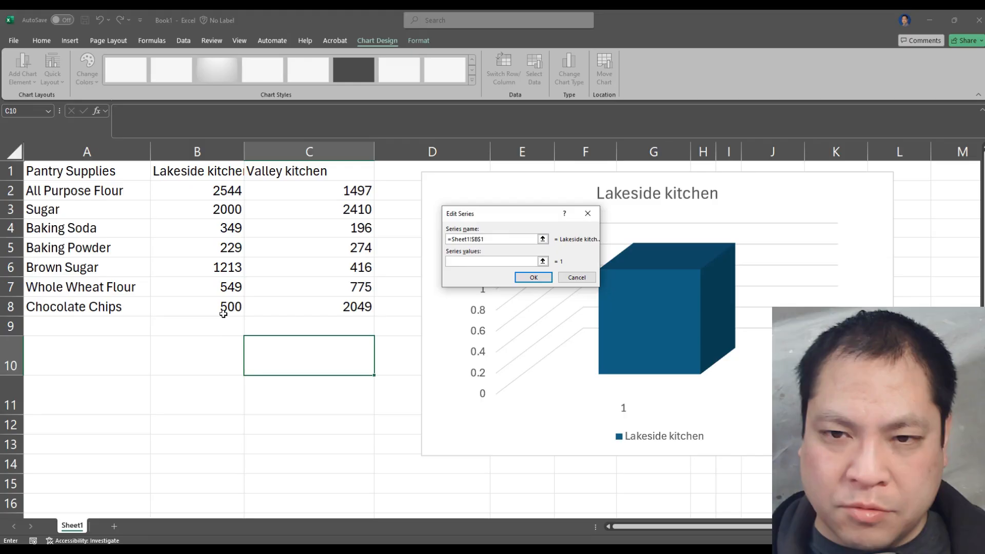
pyautogui.moveTo(218, 189); pyautogui.dragTo(229, 306)
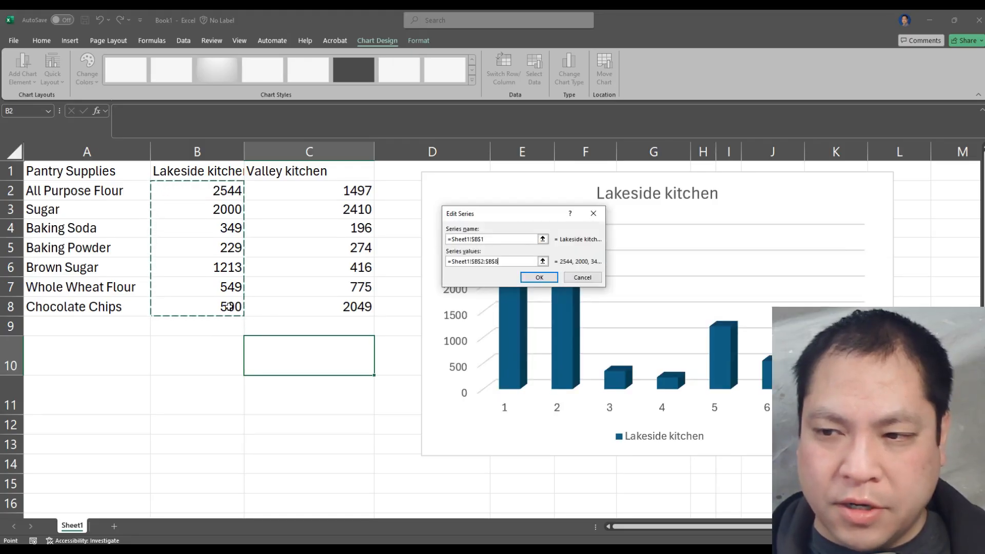
pyautogui.click(551, 279)
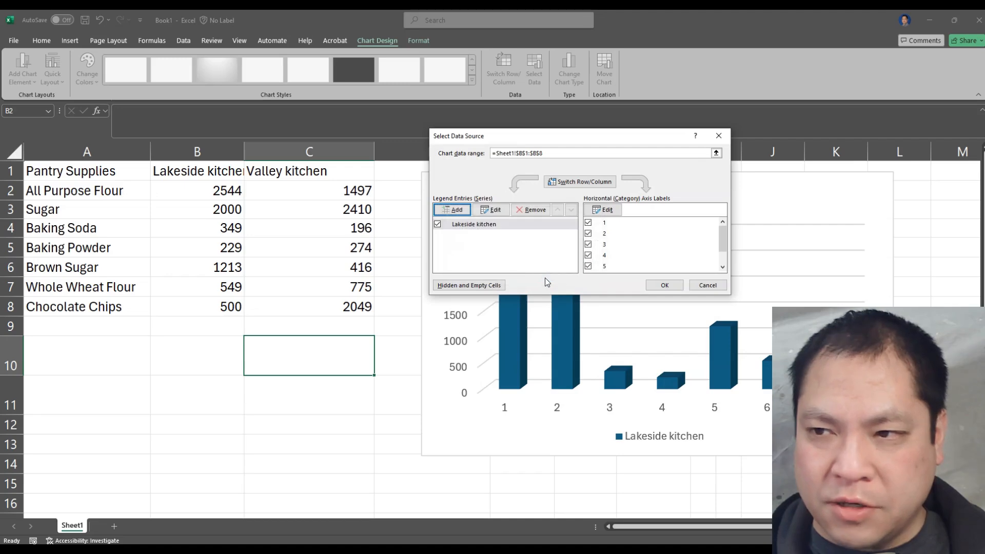
# Add a second chart series that takes its name from cell C1 and its values from C2:C8
pyautogui.moveTo(632, 132); pyautogui.dragTo(777, 66)
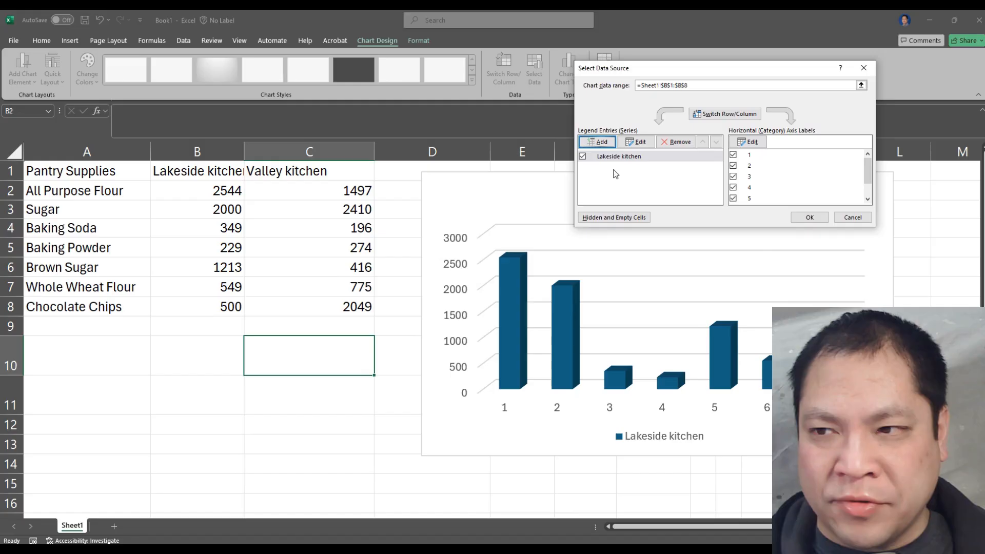
pyautogui.click(602, 142)
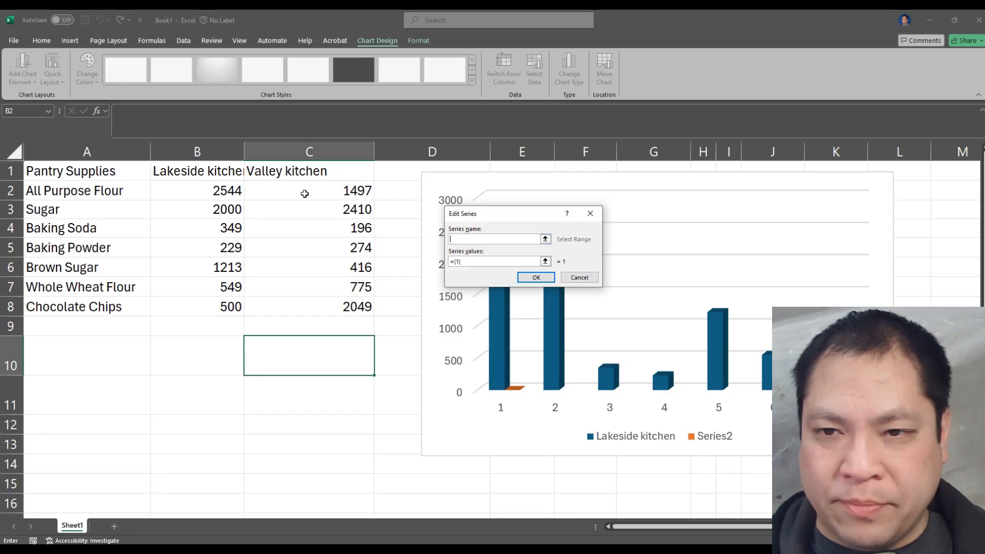
pyautogui.click(290, 172)
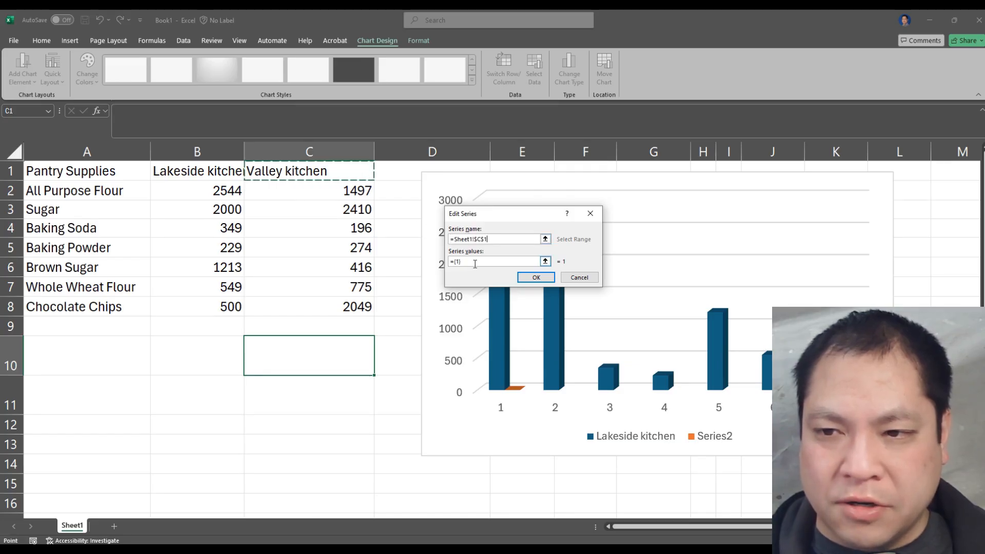
pyautogui.moveTo(474, 264); pyautogui.dragTo(447, 261)
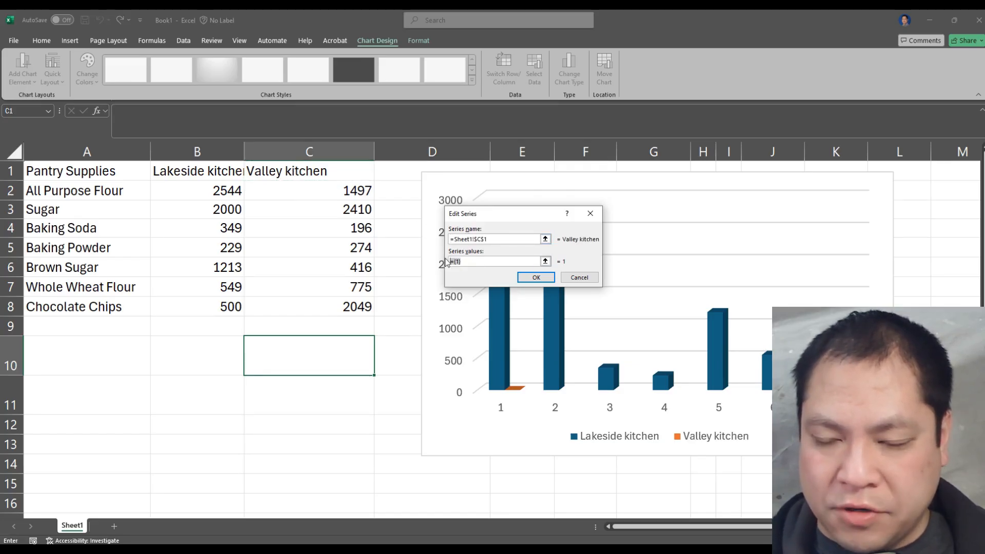
pyautogui.press('BackSpace')
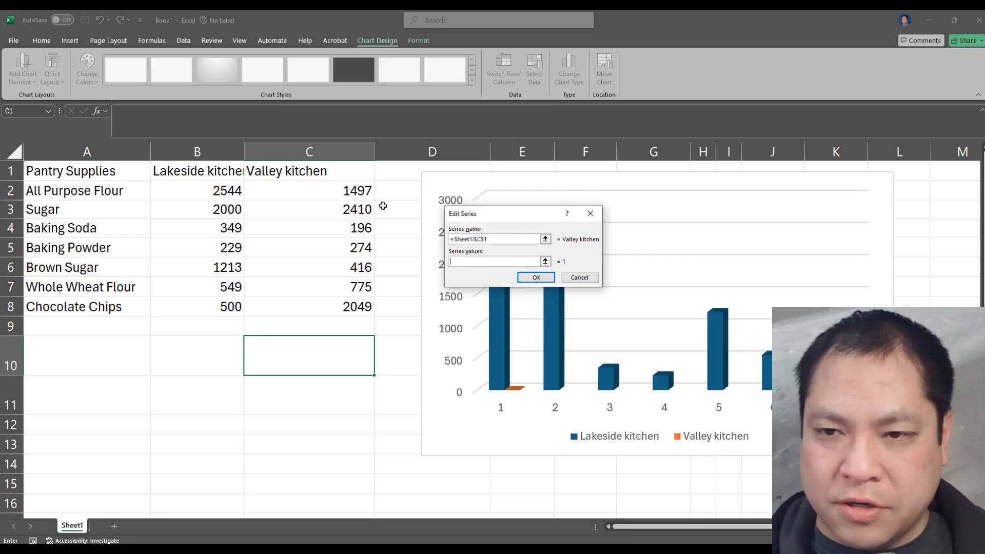
pyautogui.moveTo(359, 191); pyautogui.dragTo(350, 303)
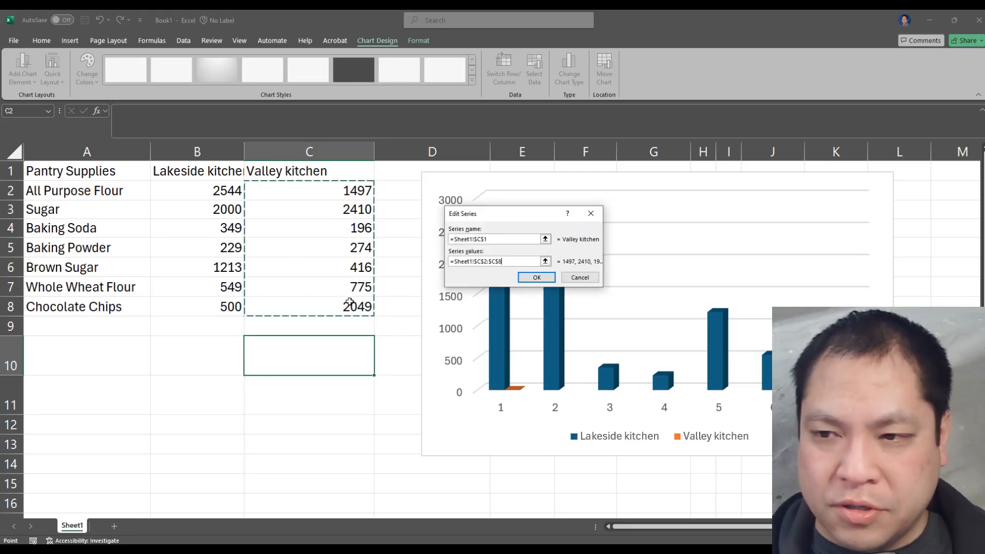
pyautogui.click(529, 278)
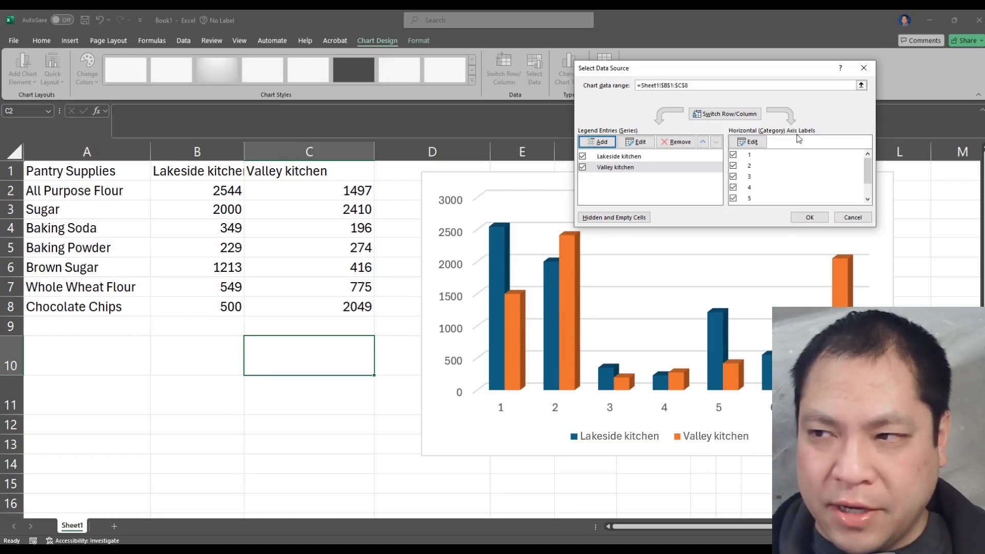
# Use cells A2:A8 as the chart's horizontal axis labels and apply the data source settings
pyautogui.click(751, 142)
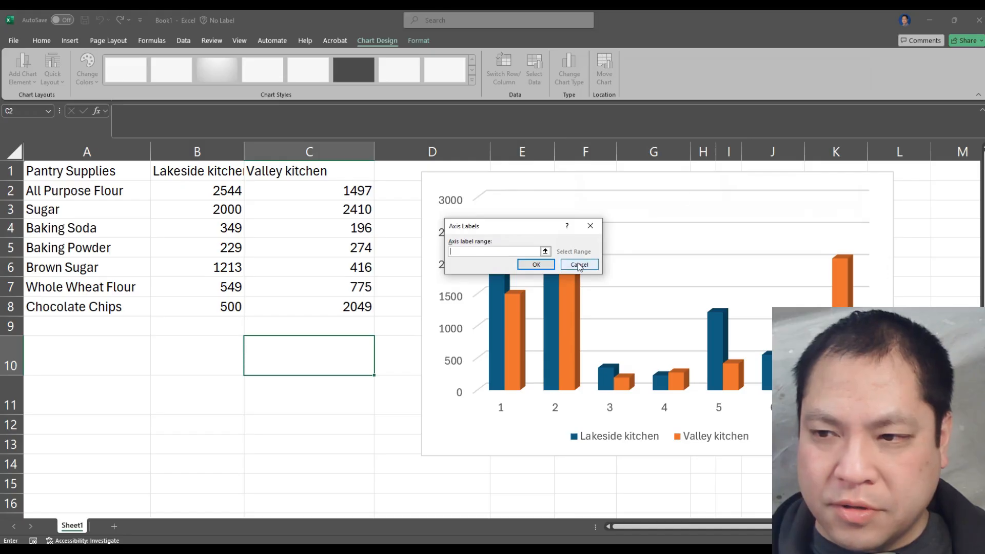
pyautogui.click(578, 265)
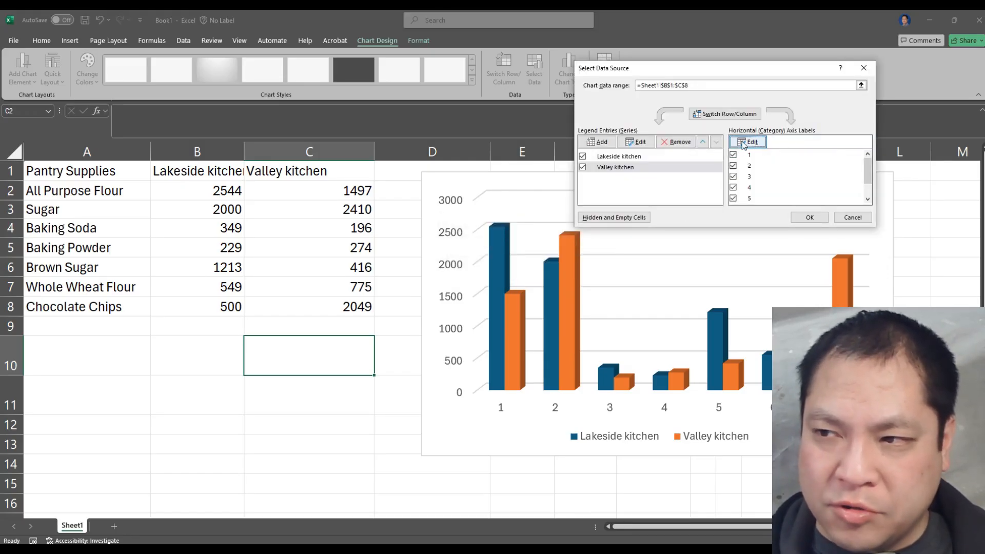
pyautogui.click(743, 143)
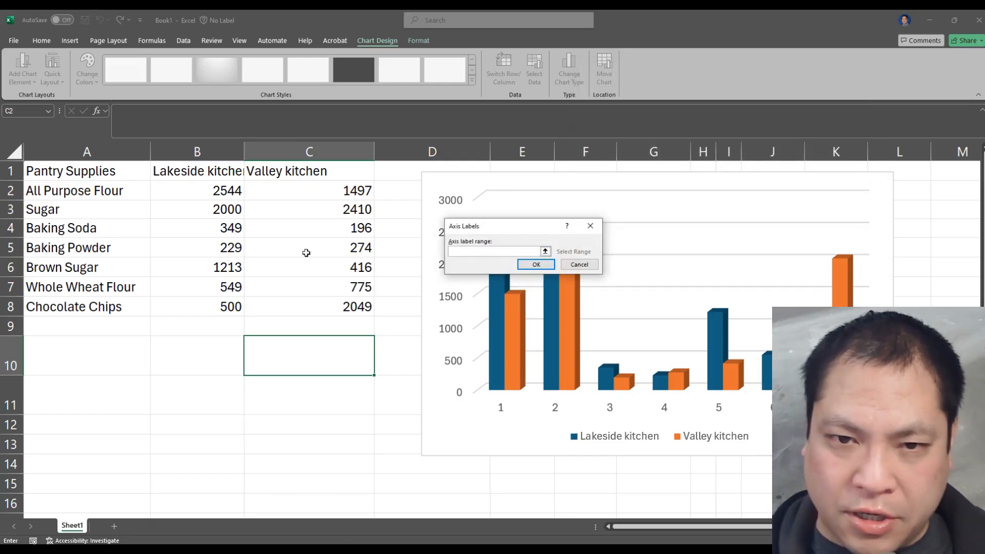
pyautogui.moveTo(111, 190); pyautogui.dragTo(120, 308)
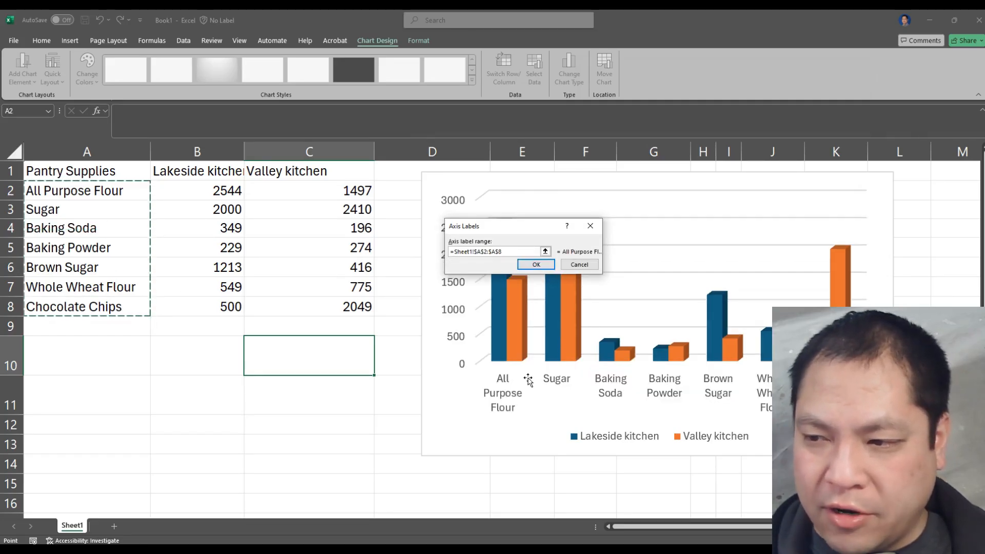
pyautogui.click(542, 266)
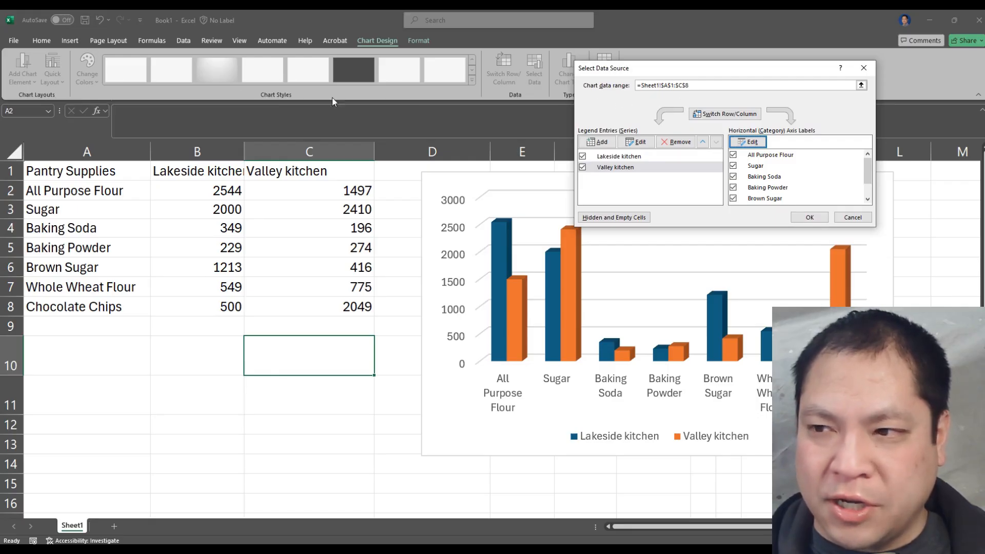
pyautogui.click(815, 219)
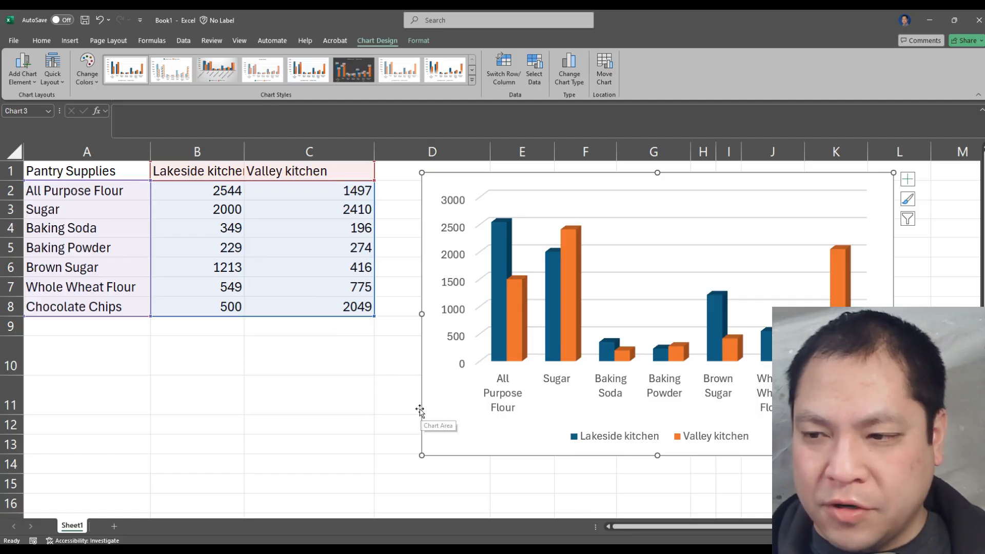
# Set the Lakeside kitchen amount for All Purpose Flour in cell B2 to 100
pyautogui.click(300, 262)
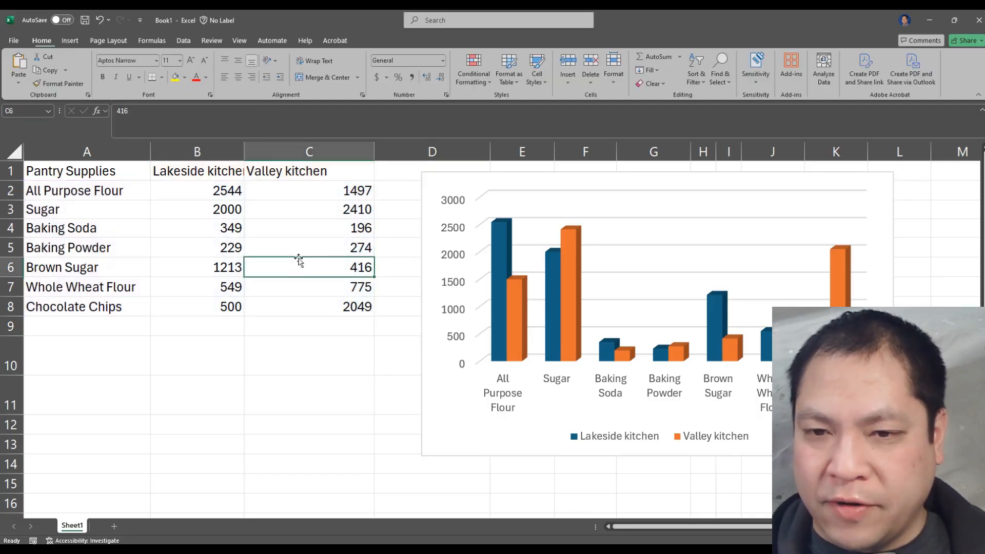
pyautogui.click(198, 246)
pyautogui.click(202, 199)
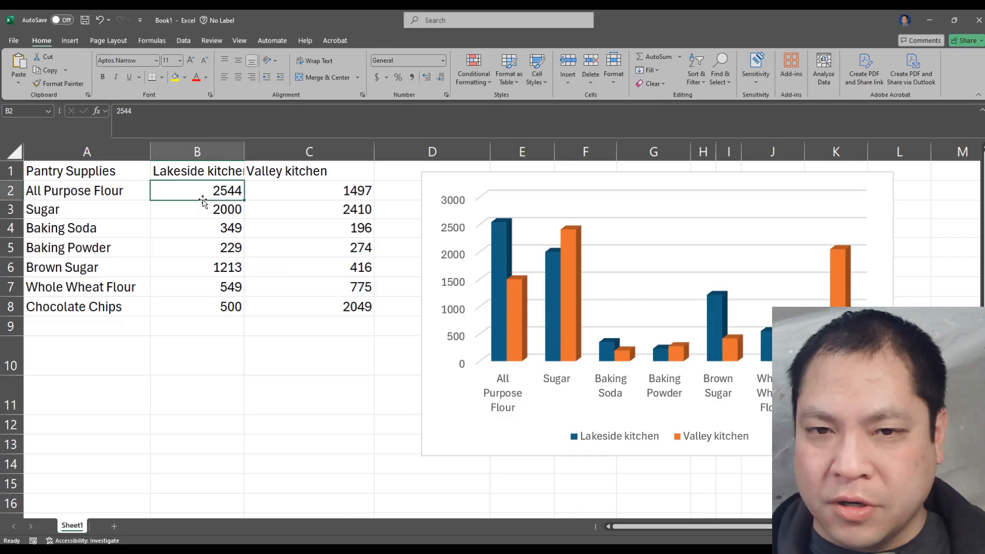
pyautogui.click(69, 191)
pyautogui.click(205, 191)
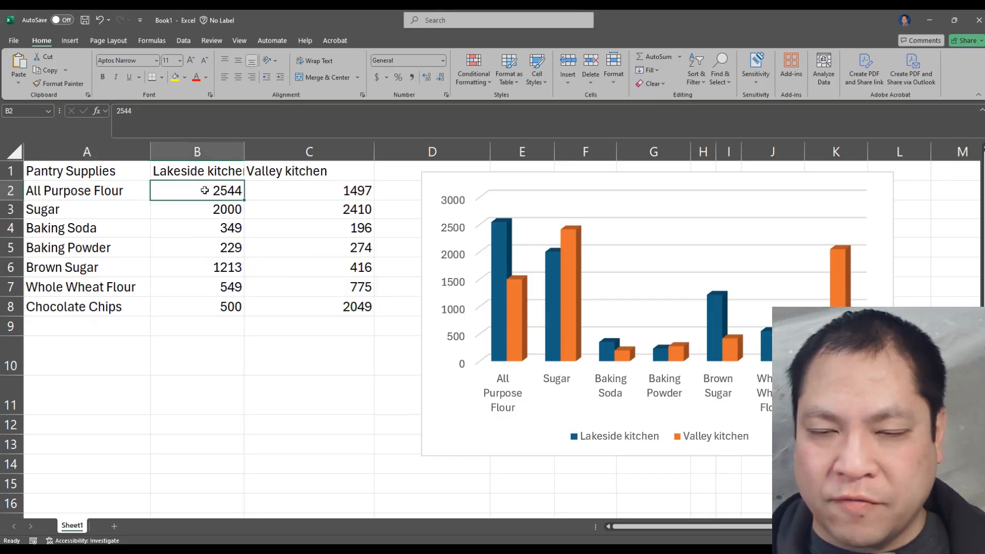
pyautogui.doubleClick(205, 190)
pyautogui.moveTo(205, 191); pyautogui.dragTo(251, 188)
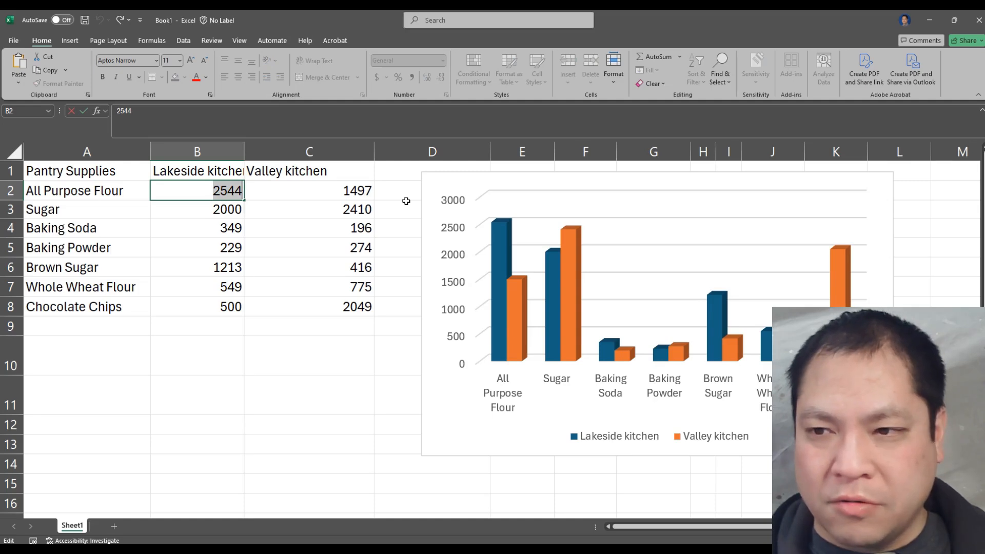
pyautogui.write('100')
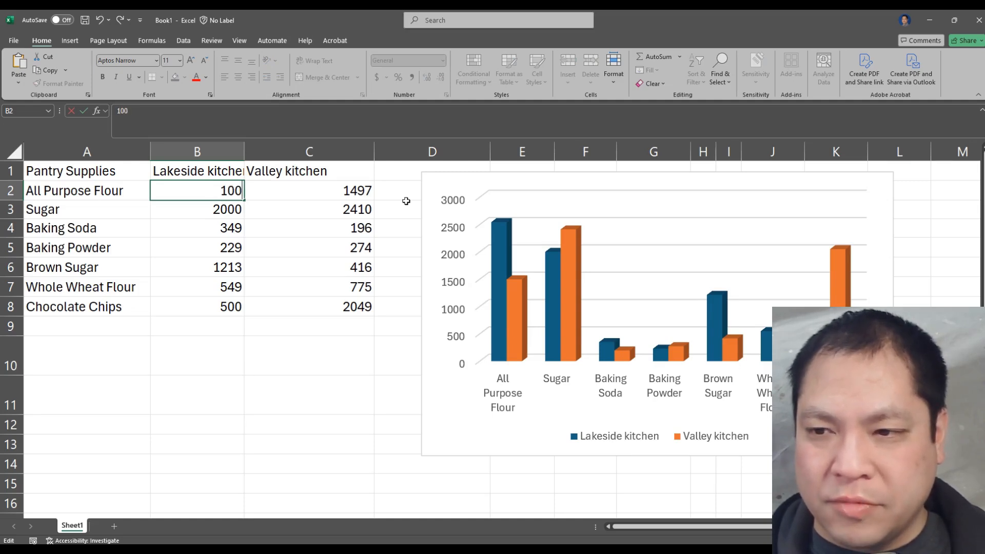
pyautogui.press('Return')
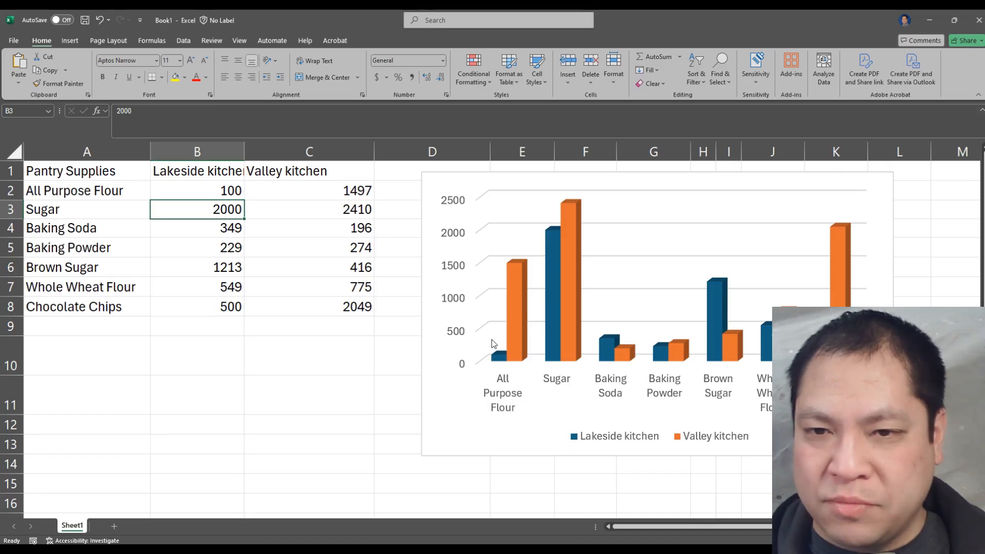
# Set the Lakeside kitchen amount for All Purpose Flour in cell B2 to 3000
pyautogui.click(229, 187)
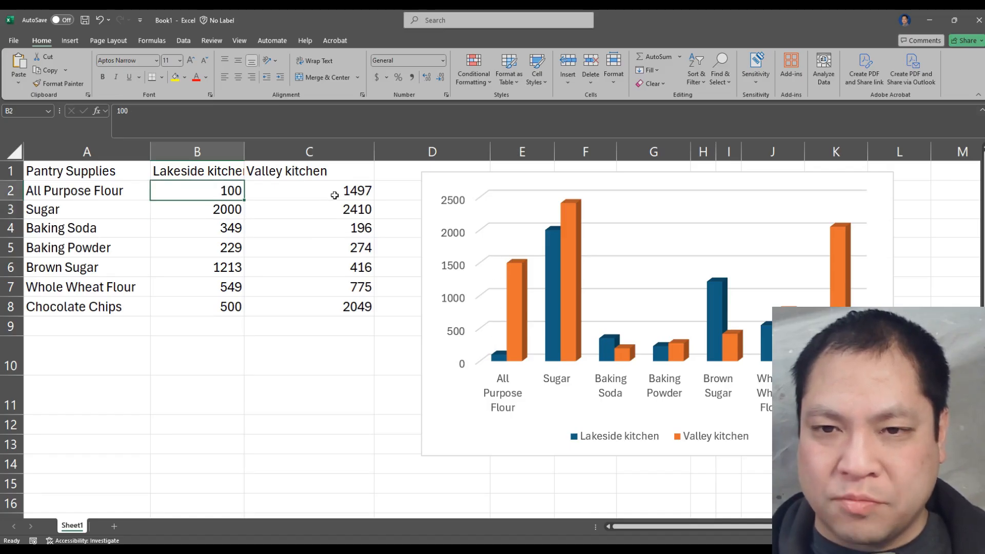
pyautogui.write('3000')
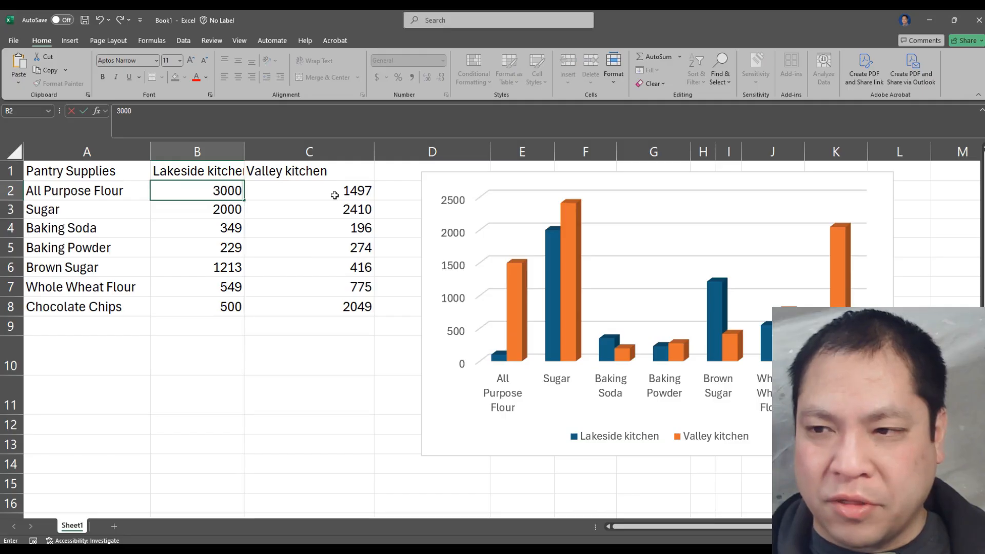
pyautogui.press('Return')
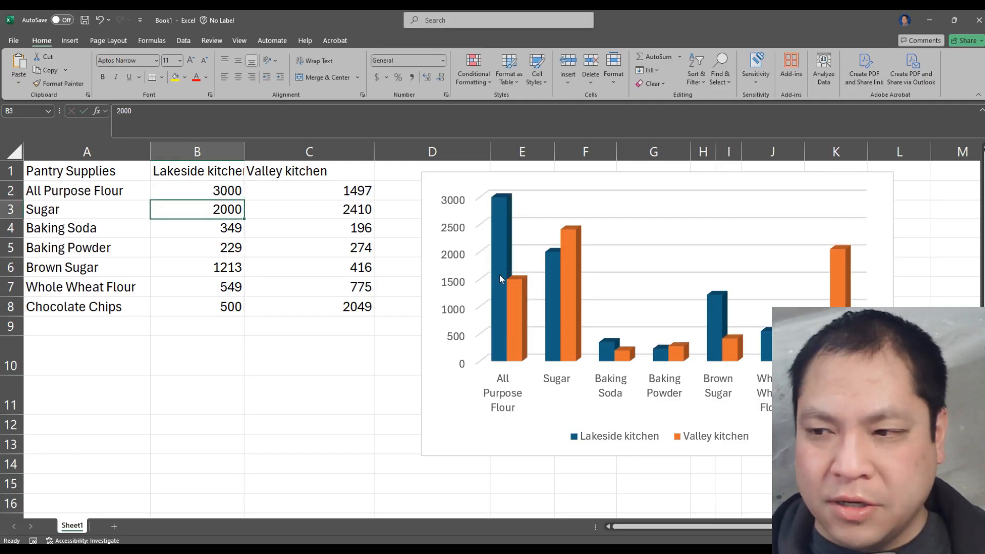
pyautogui.moveTo(514, 295)
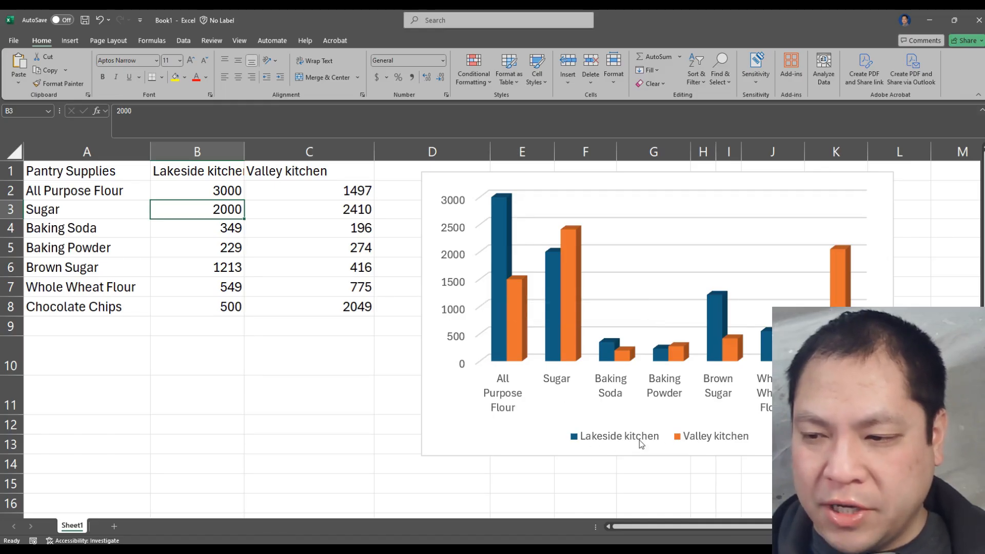
pyautogui.click(199, 182)
pyautogui.doubleClick(203, 171)
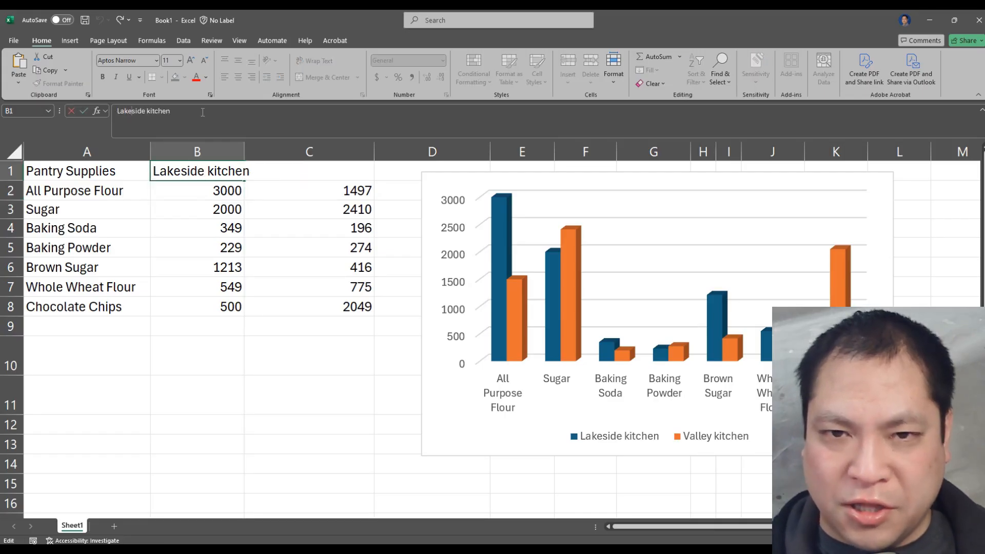
pyautogui.press('Escape')
pyautogui.press('F12')
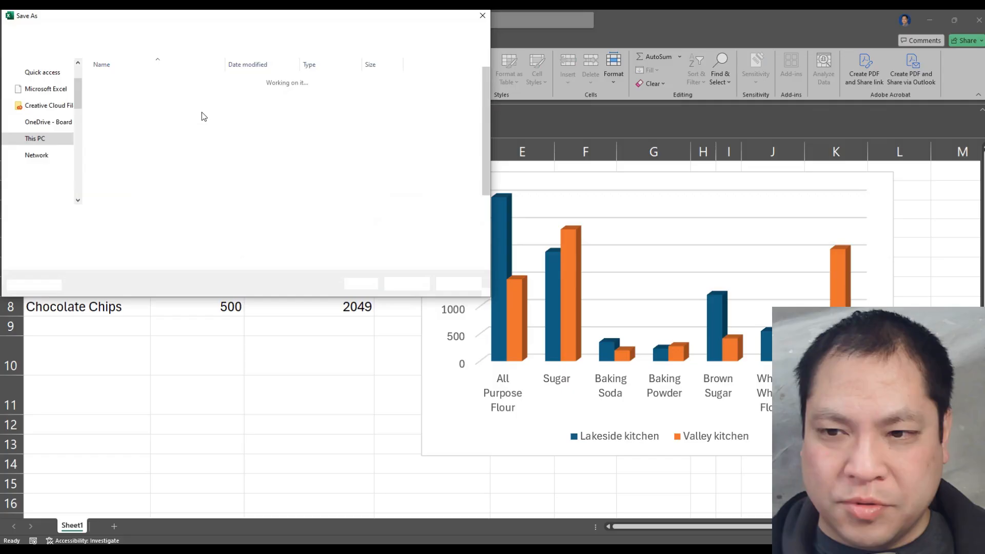
pyautogui.click(458, 284)
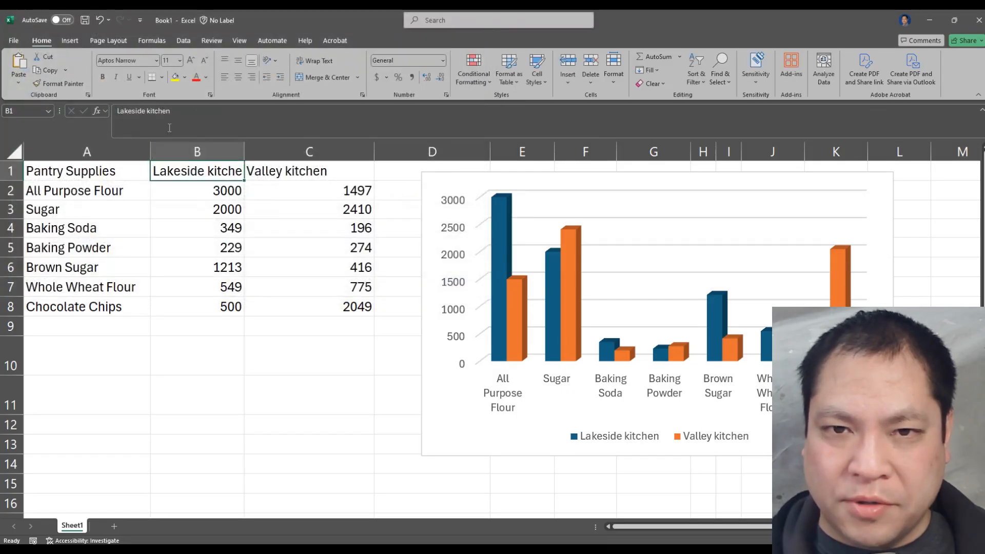
# Rename the column heading in cell B1 to "Pondside kitchen" by replacing its first word with "Pondside"
pyautogui.doubleClick(129, 112)
pyautogui.write('Pondside')
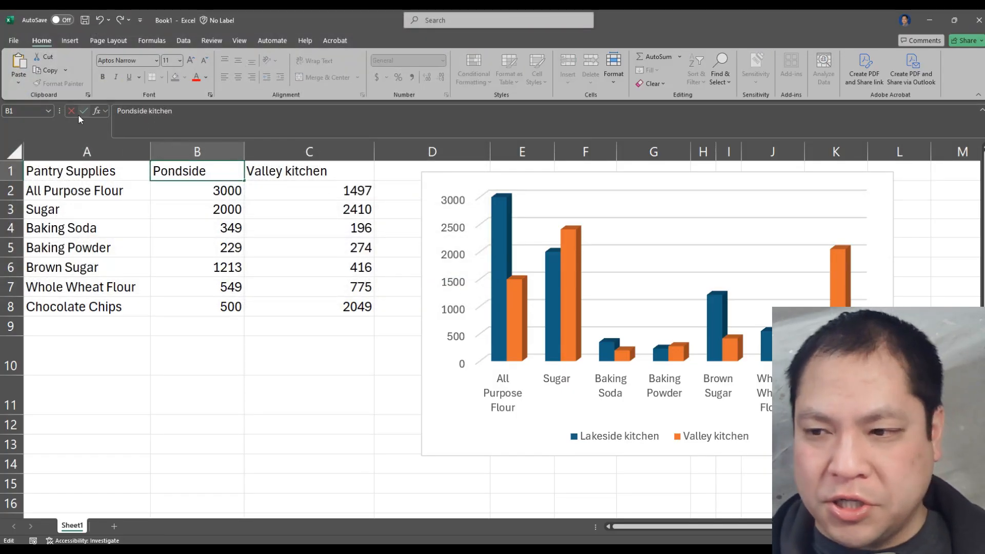
pyautogui.press('Return')
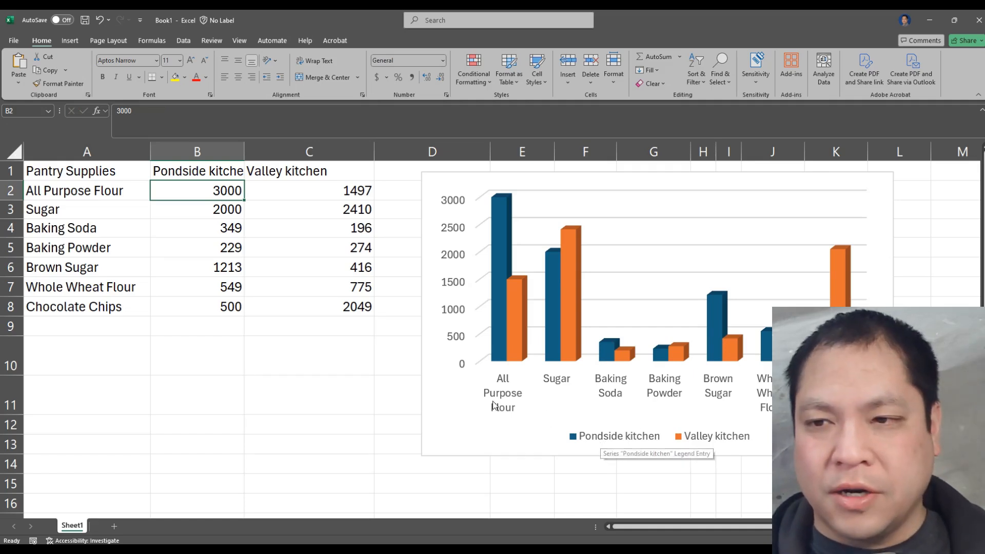
# Examine the chart's parts one by one: chart area, vertical axis, both column series, category labels and legend
pyautogui.click(500, 432)
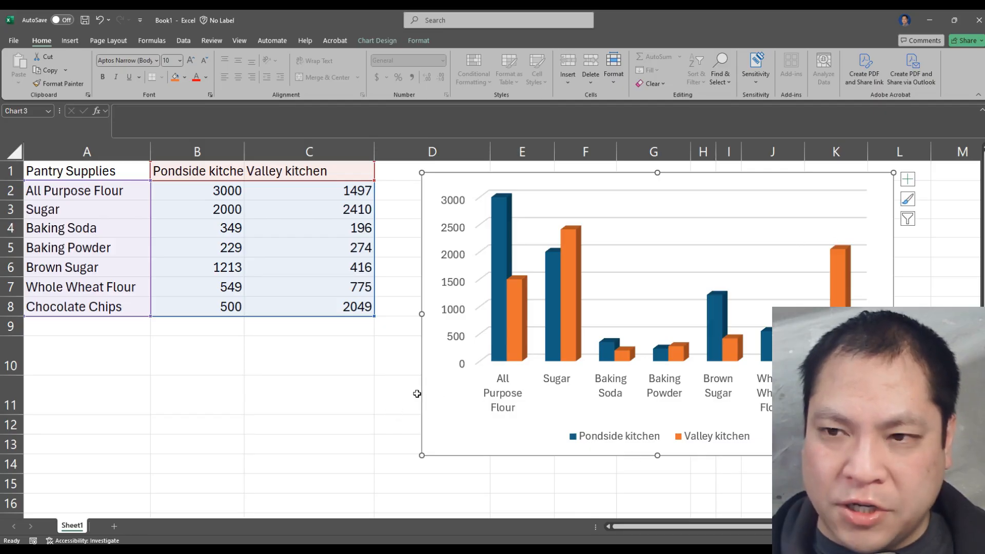
pyautogui.click(454, 258)
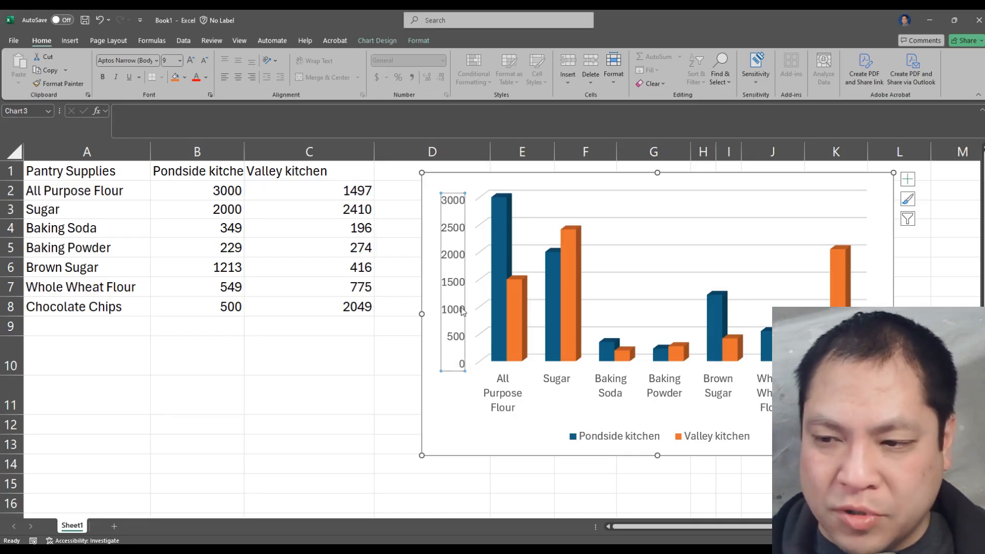
pyautogui.click(502, 249)
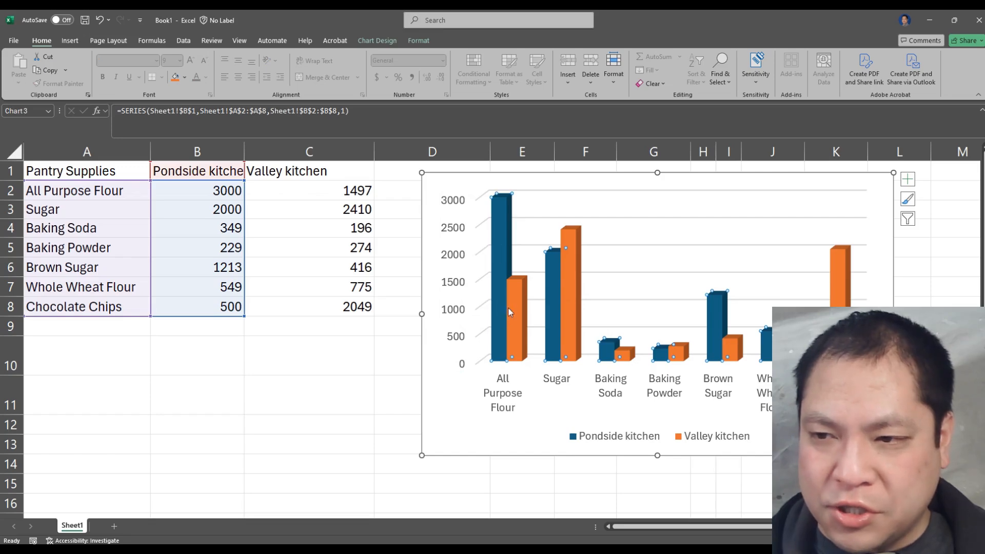
pyautogui.click(523, 298)
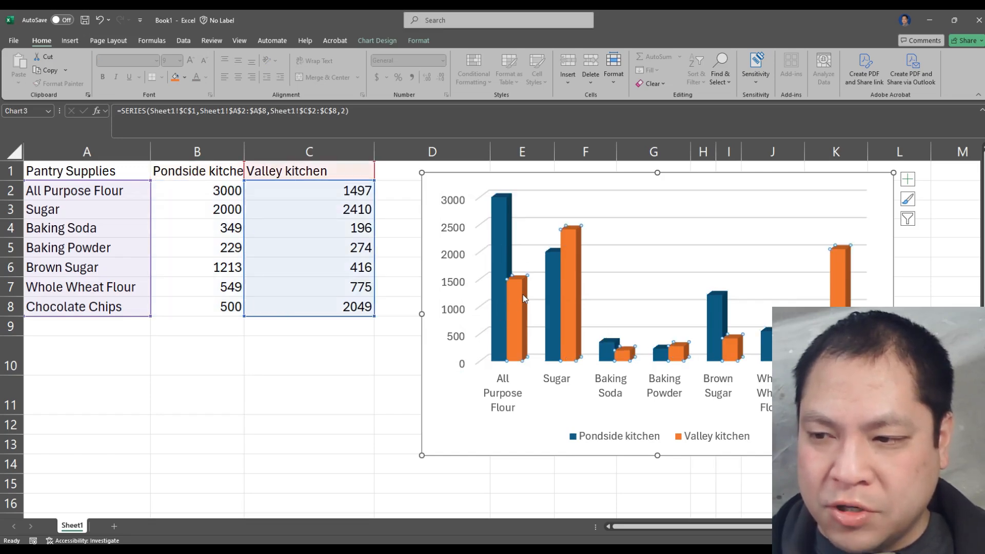
pyautogui.click(678, 397)
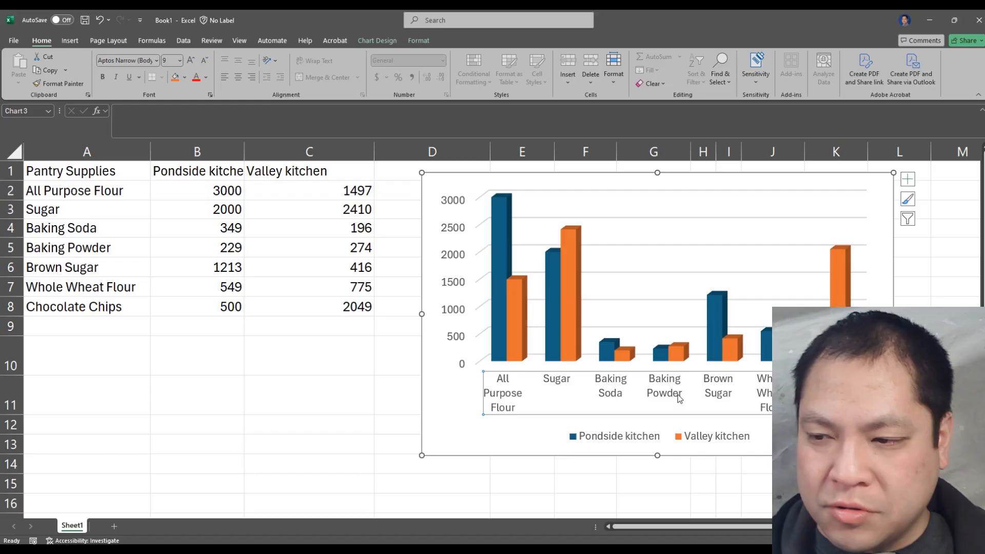
pyautogui.click(691, 438)
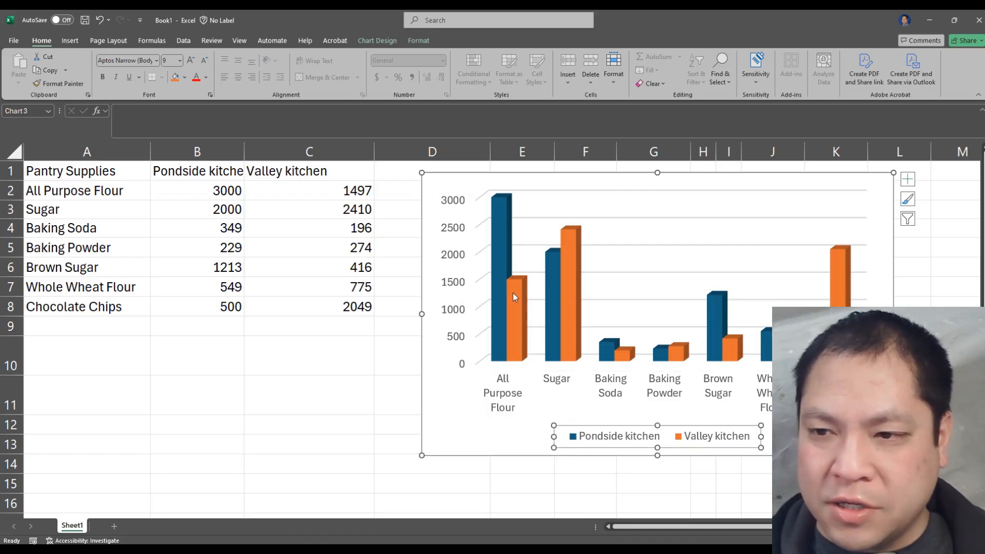
pyautogui.click(502, 300)
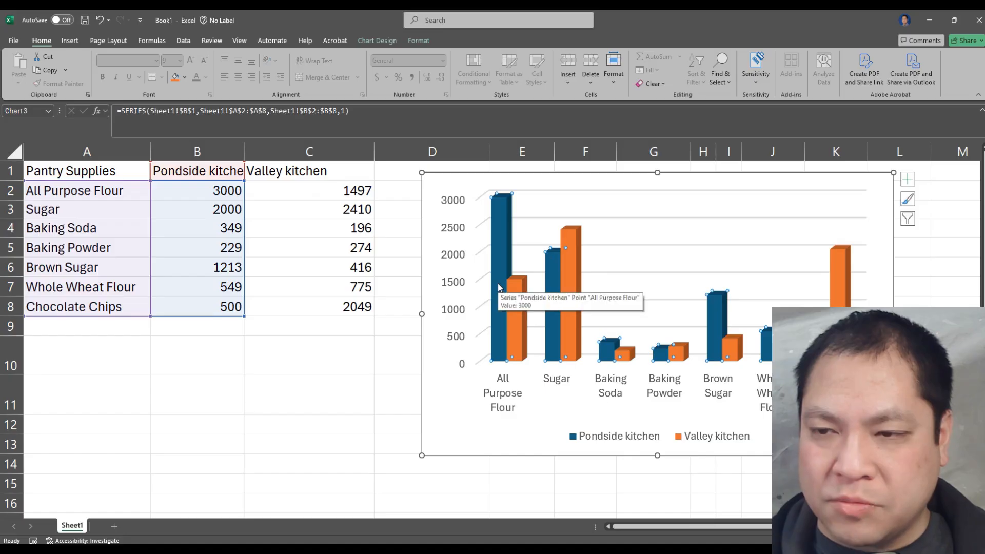
# Give only the All Purpose Flour column of the Pondside kitchen series a solid line border
pyautogui.click(501, 229)
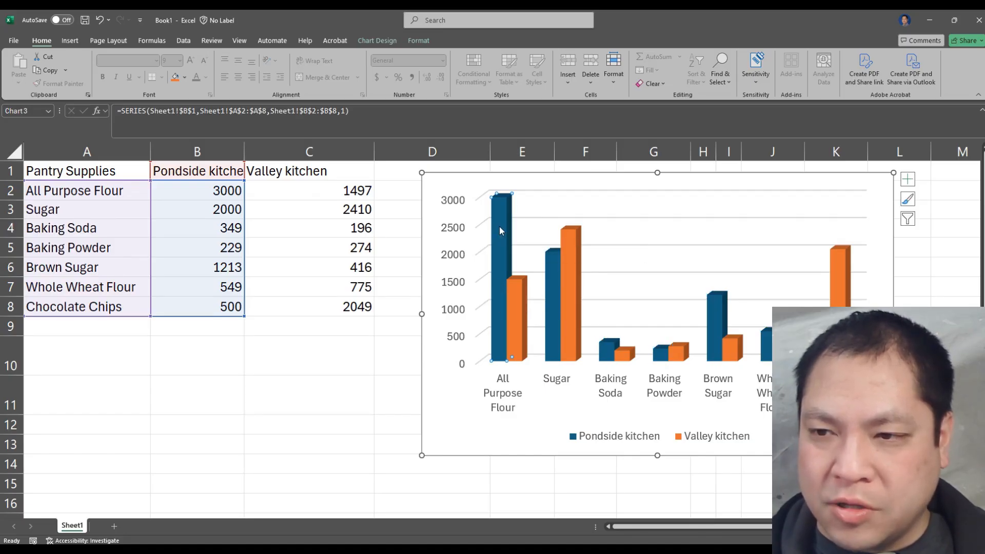
pyautogui.doubleClick(499, 225)
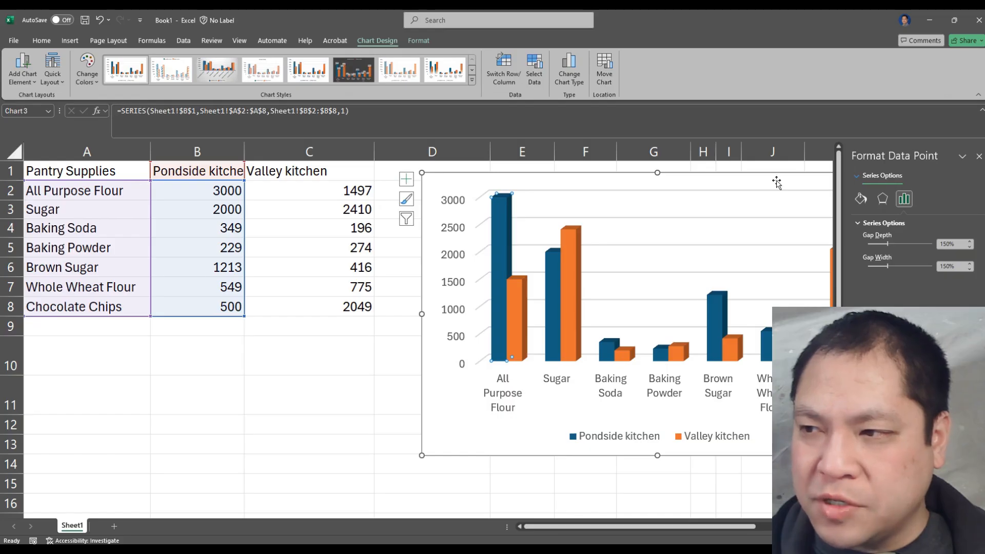
pyautogui.click(861, 199)
pyautogui.click(873, 237)
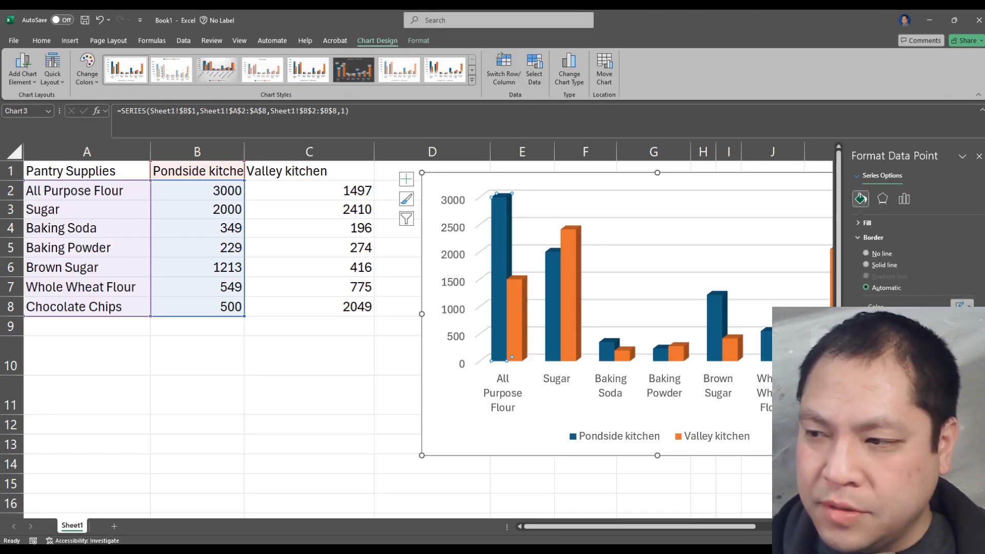
pyautogui.click(880, 265)
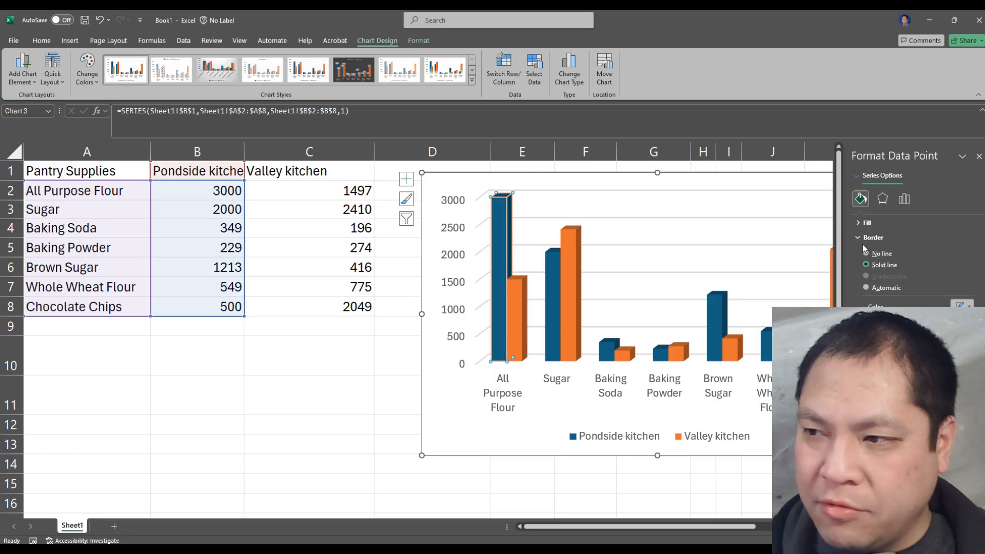
# Apply a light green solid fill to the Pondside kitchen's All Purpose Flour column alone
pyautogui.click(865, 223)
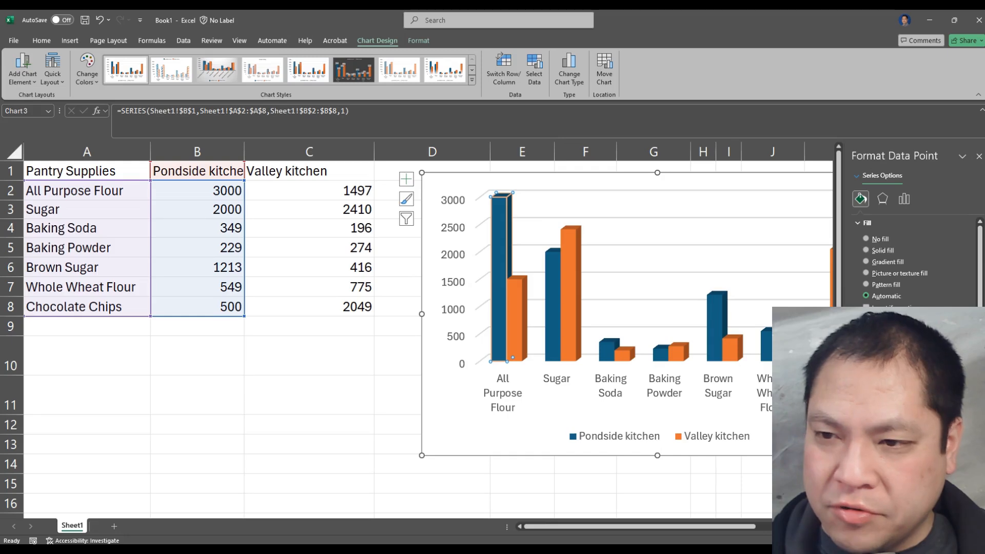
pyautogui.click(866, 250)
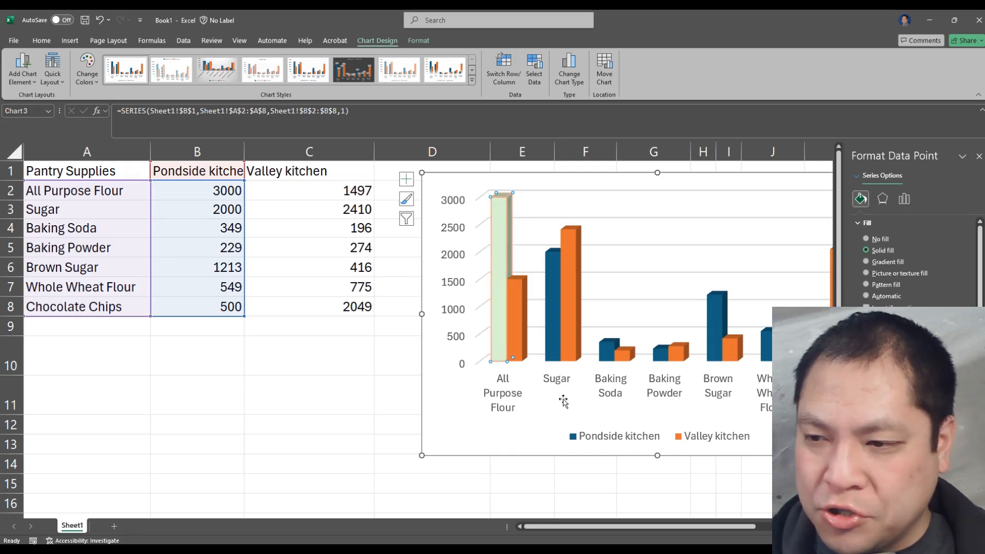
pyautogui.click(540, 420)
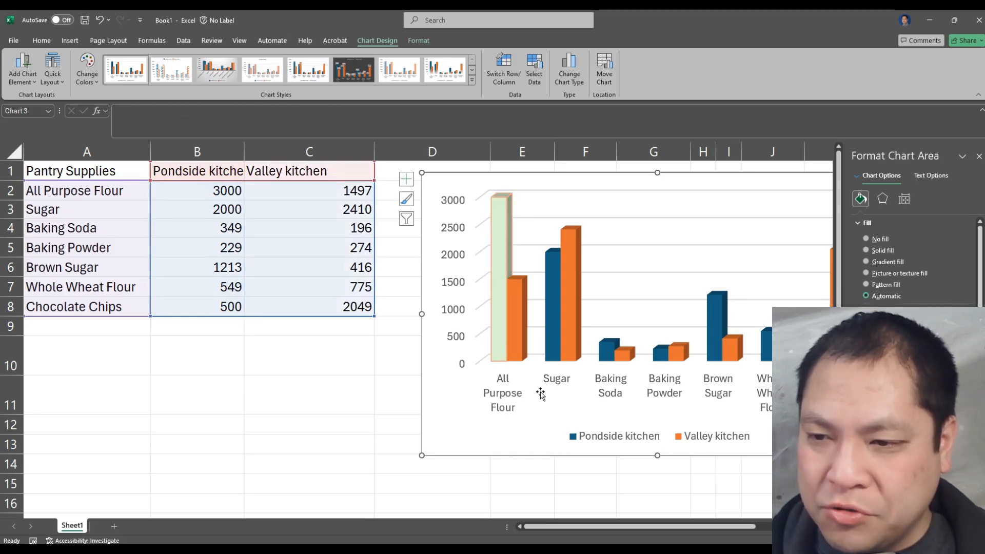
# Apply a grey solid fill to the whole Pondside kitchen series and collapse the fill and border settings
pyautogui.click(554, 356)
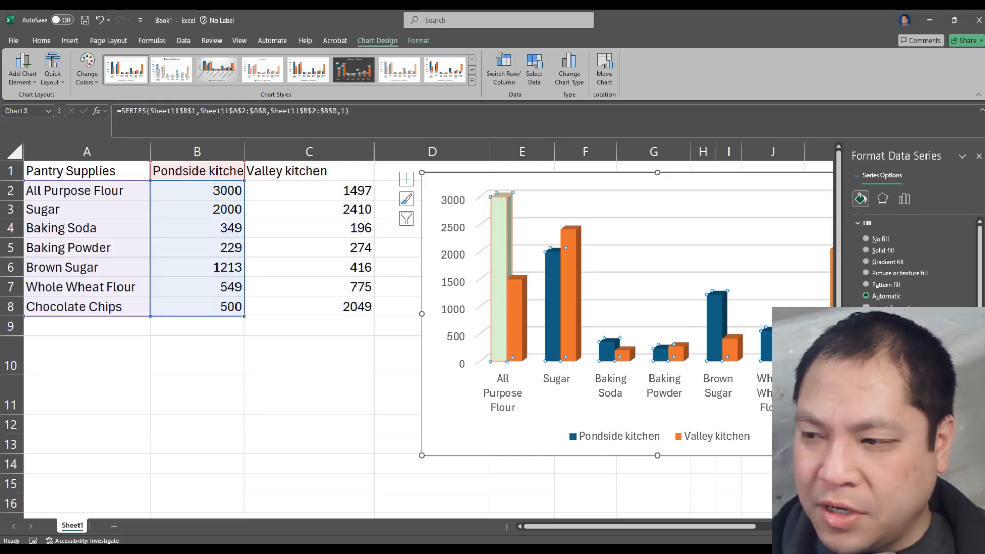
pyautogui.click(878, 402)
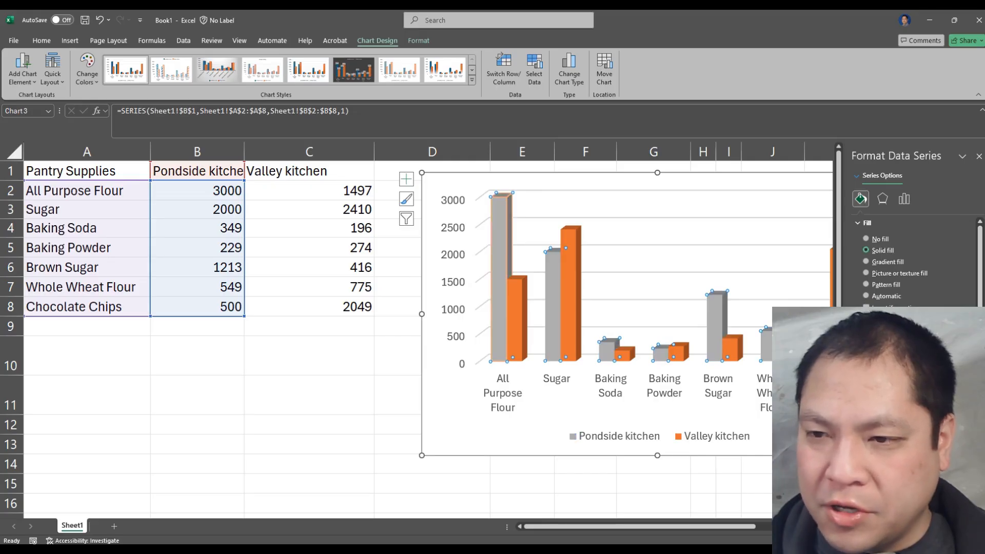
pyautogui.click(500, 259)
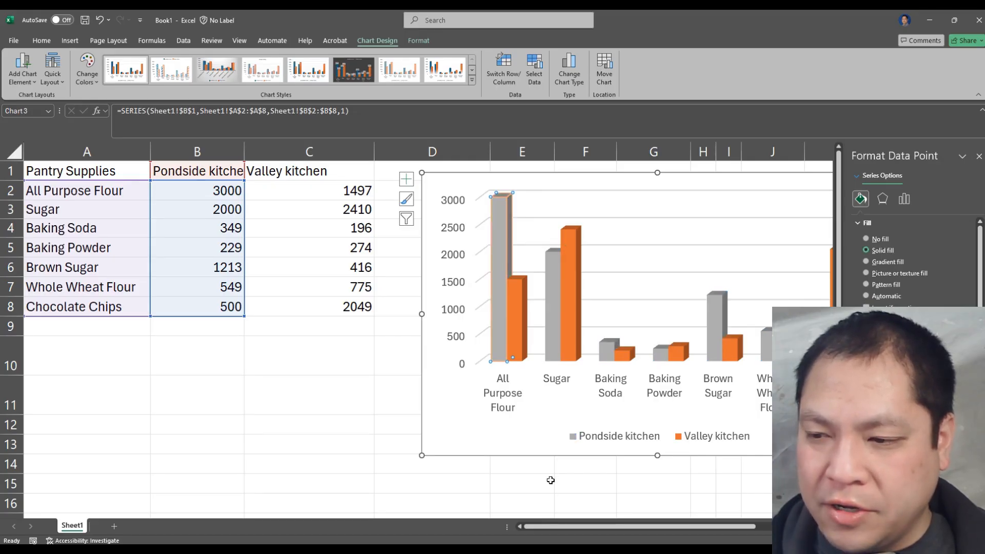
pyautogui.moveTo(575, 530); pyautogui.dragTo(606, 527)
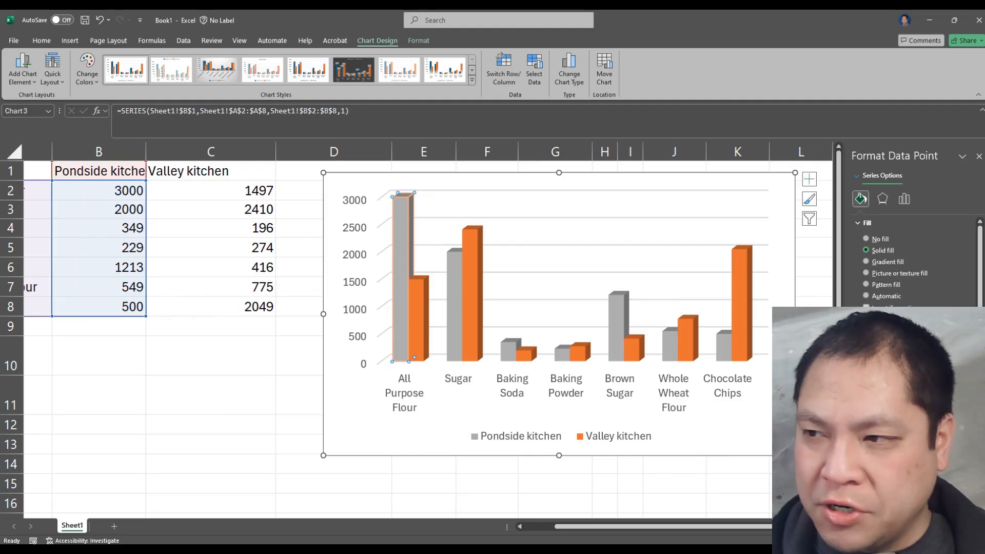
pyautogui.click(857, 224)
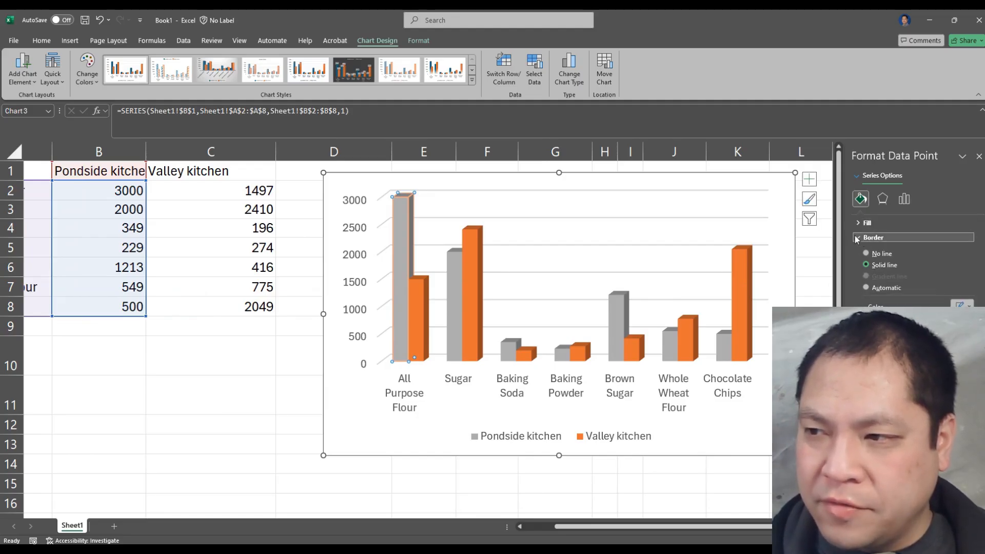
pyautogui.click(858, 238)
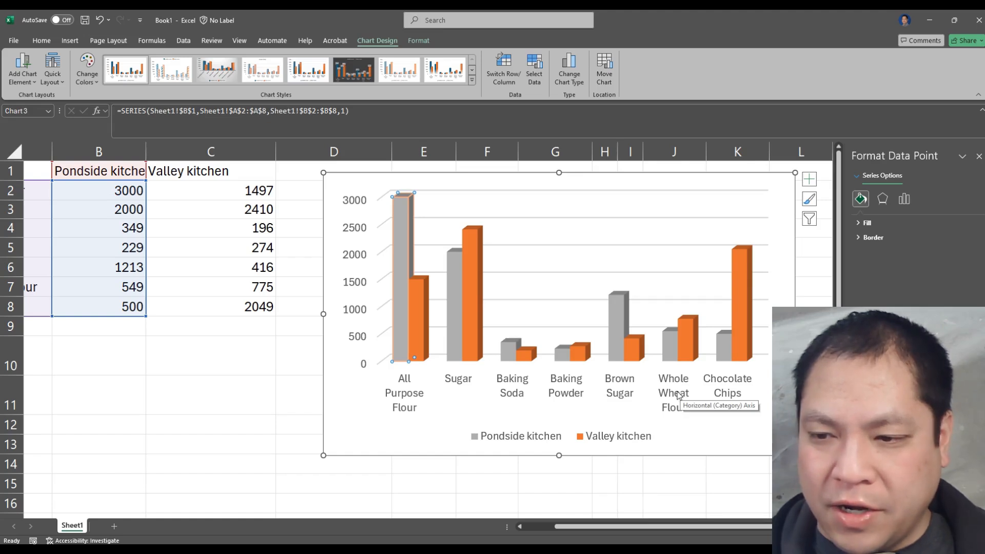
# Apply a solid line border to the Pondside kitchen series through its legend entry
pyautogui.click(525, 440)
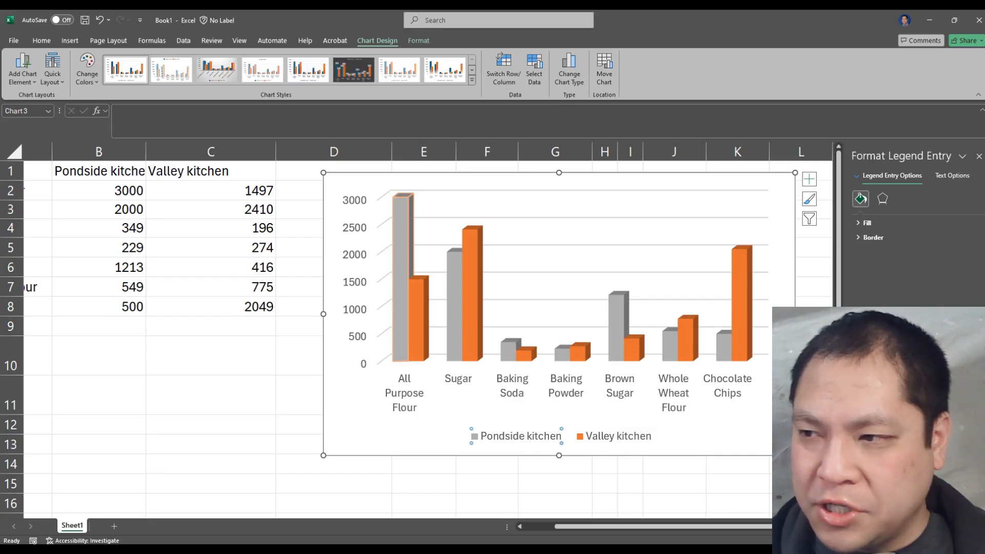
pyautogui.click(858, 236)
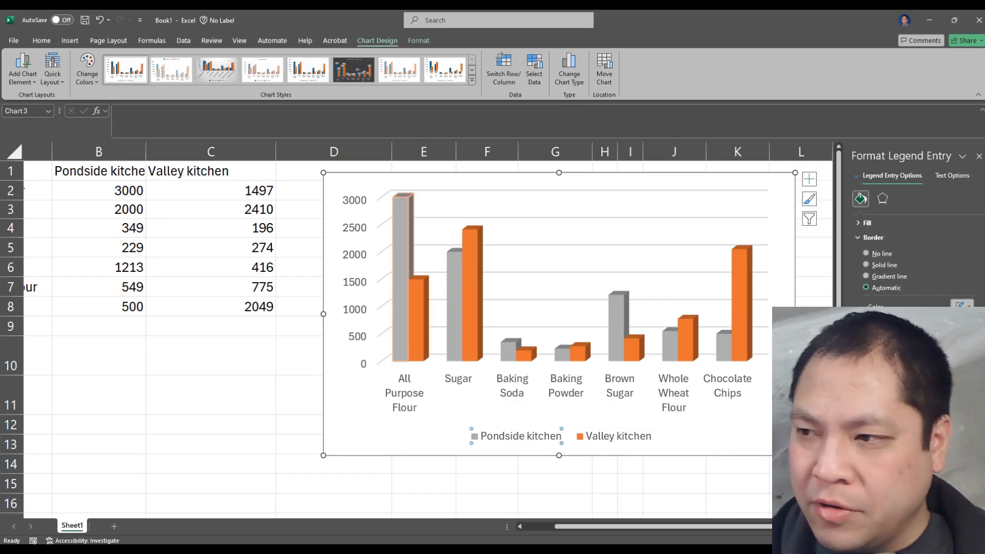
pyautogui.click(878, 266)
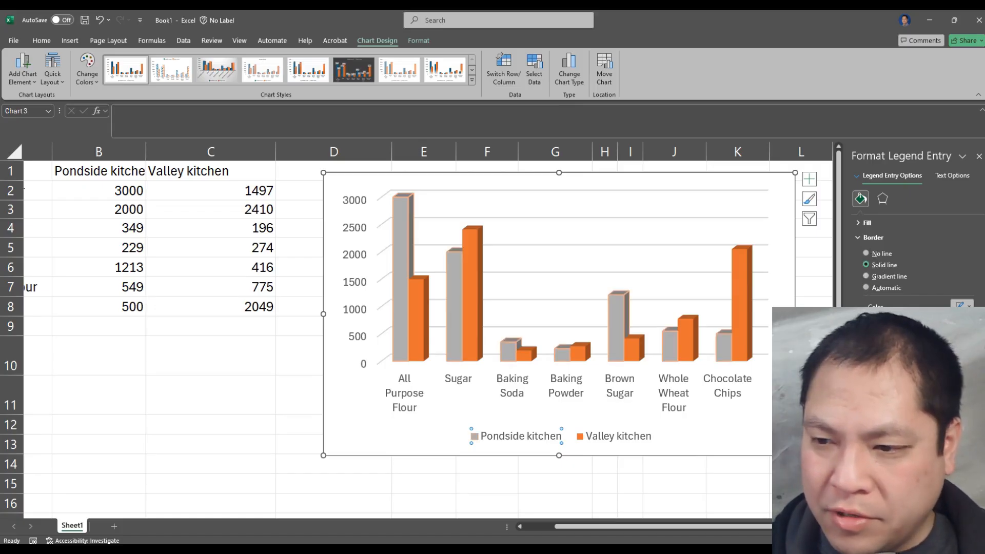
pyautogui.click(735, 429)
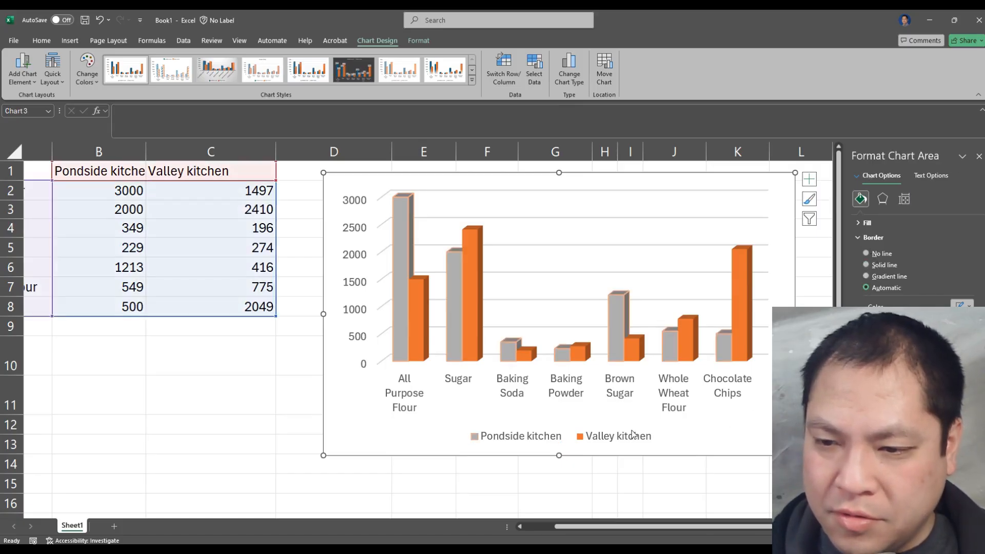
# Outline the entire chart legend with a solid line border
pyautogui.click(516, 444)
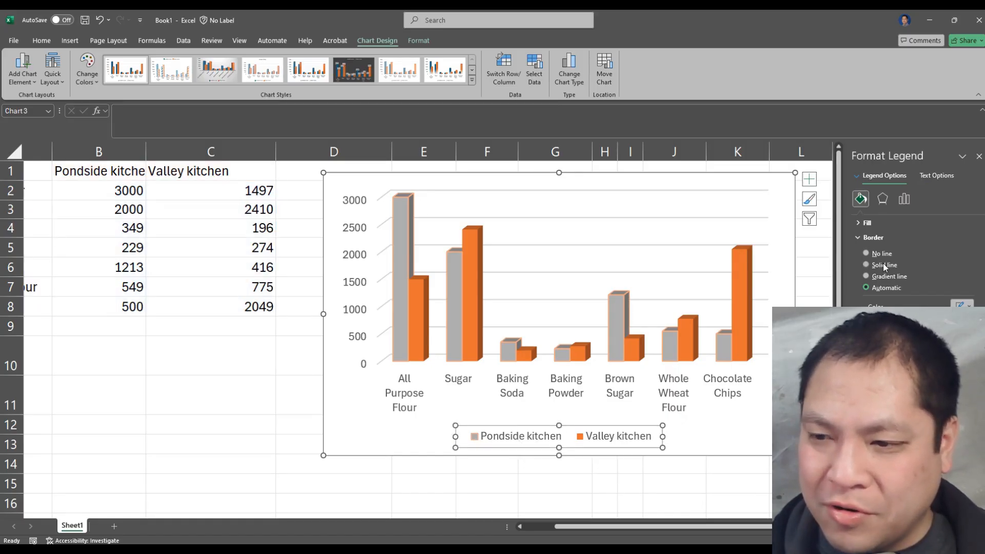
pyautogui.click(713, 441)
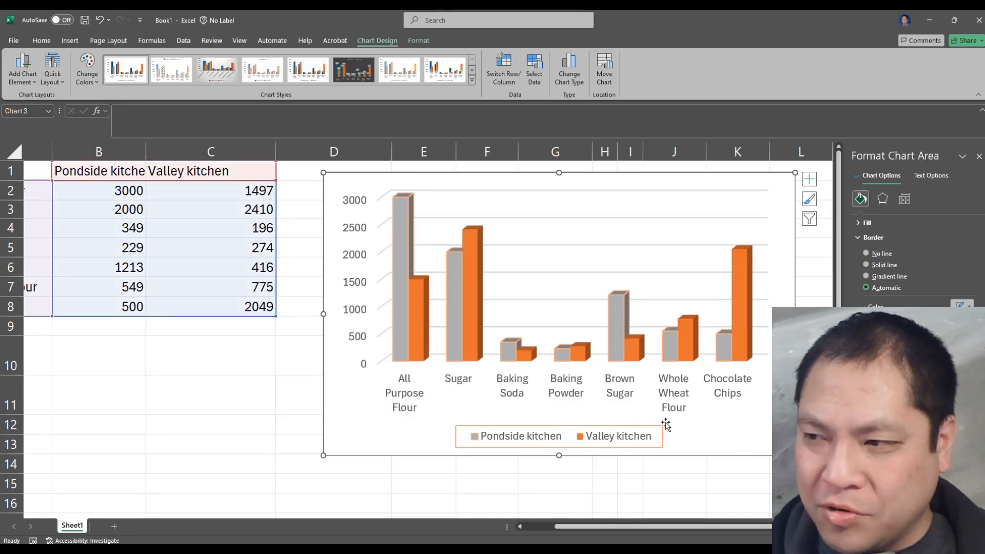
pyautogui.click(607, 440)
pyautogui.click(712, 437)
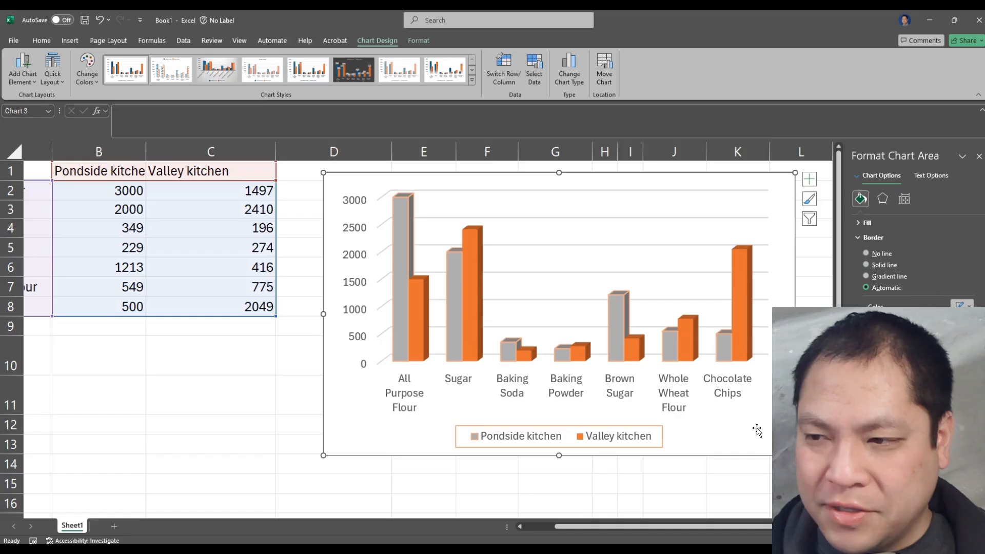
# Examine the vertical axis's formatting choices, including its text fill, text effects and axis options
pyautogui.click(354, 288)
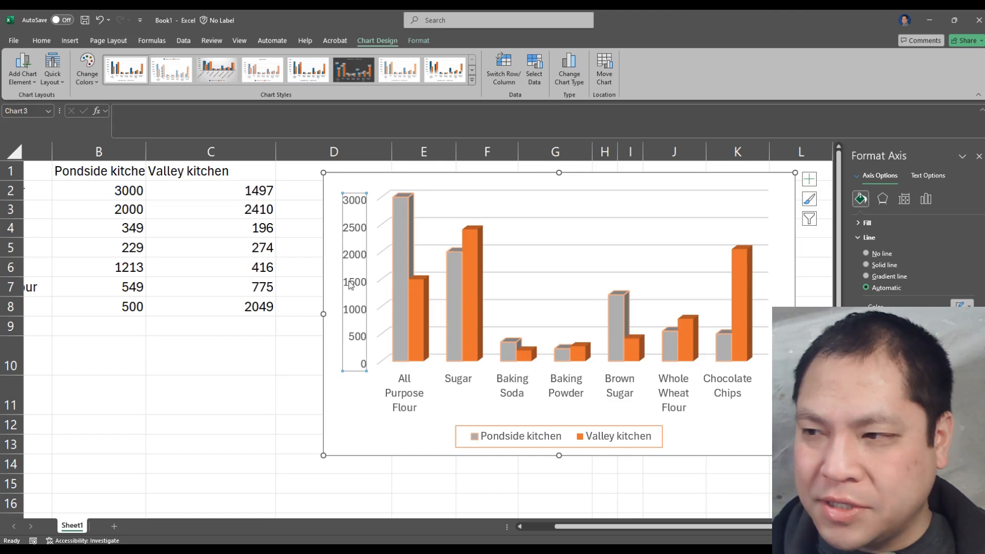
pyautogui.click(921, 174)
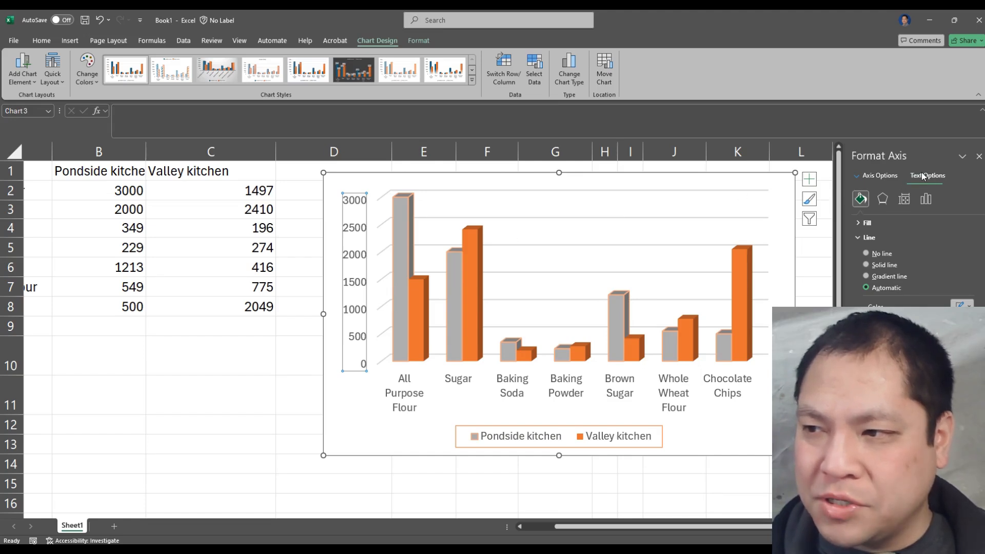
pyautogui.click(857, 224)
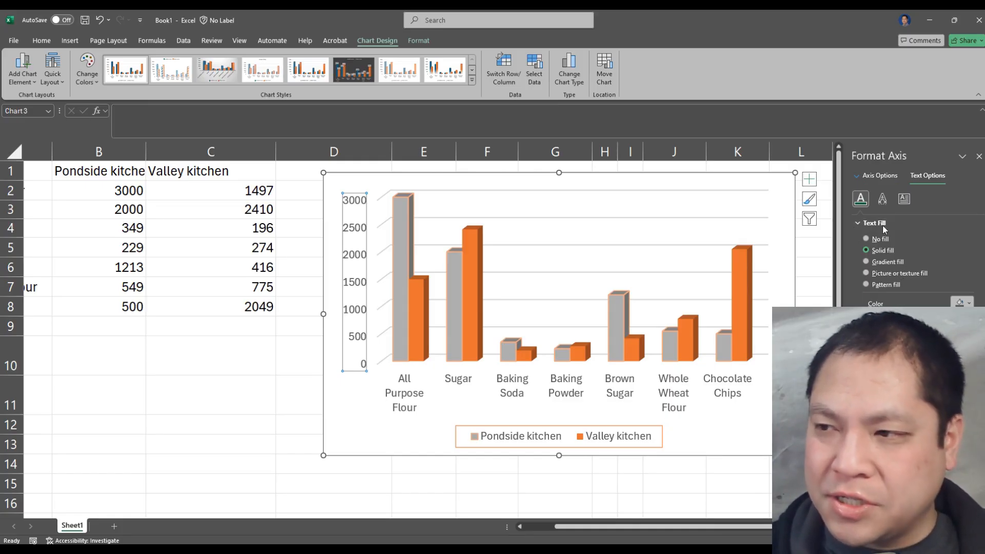
pyautogui.click(882, 199)
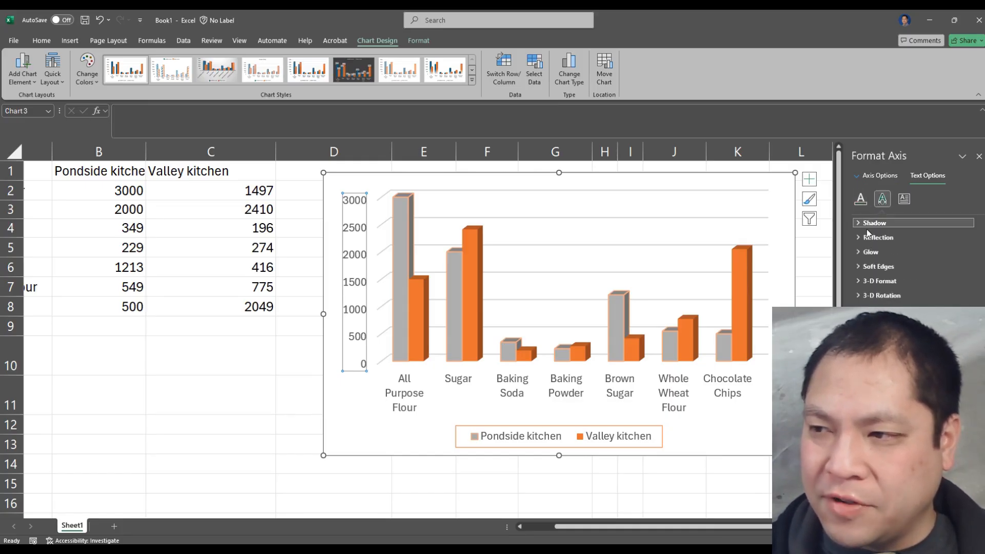
pyautogui.click(861, 199)
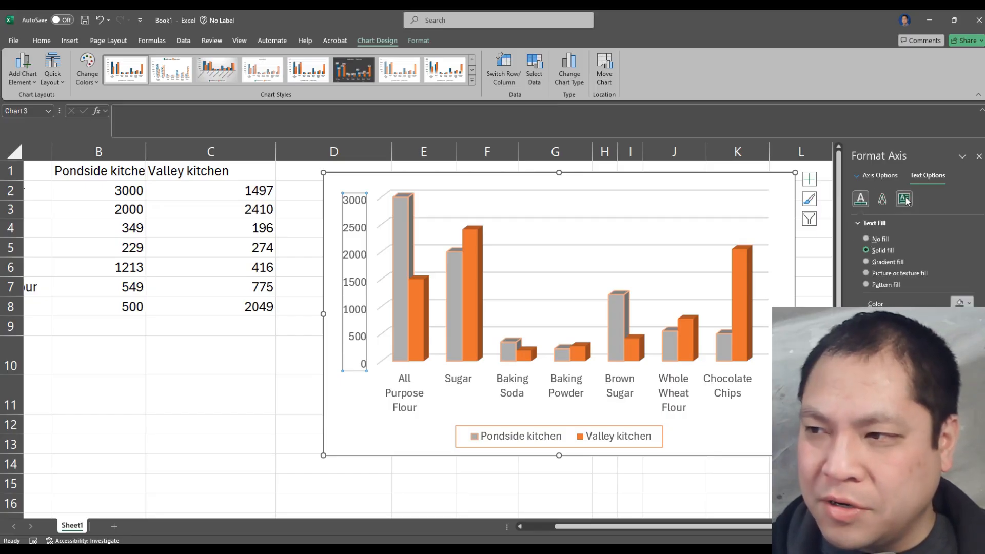
pyautogui.click(887, 178)
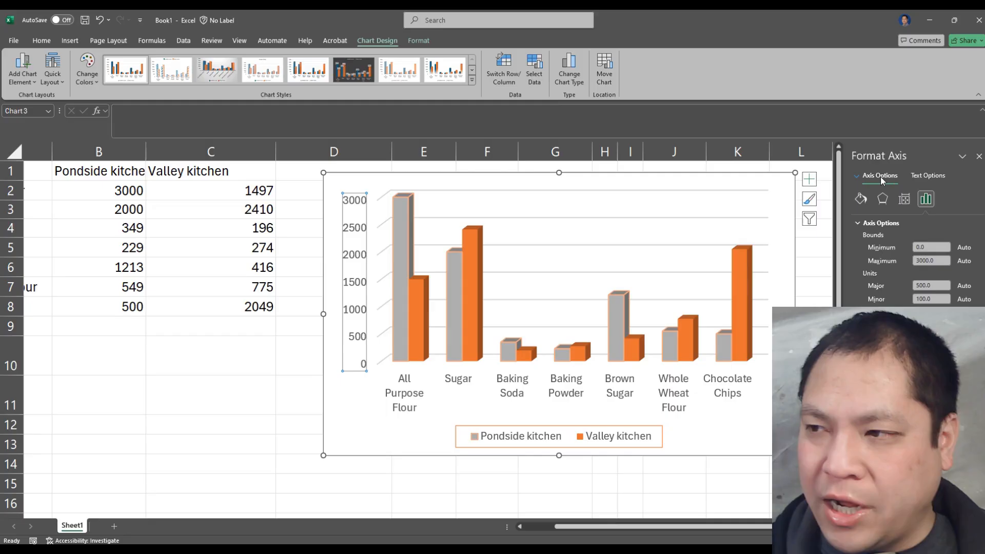
pyautogui.click(927, 176)
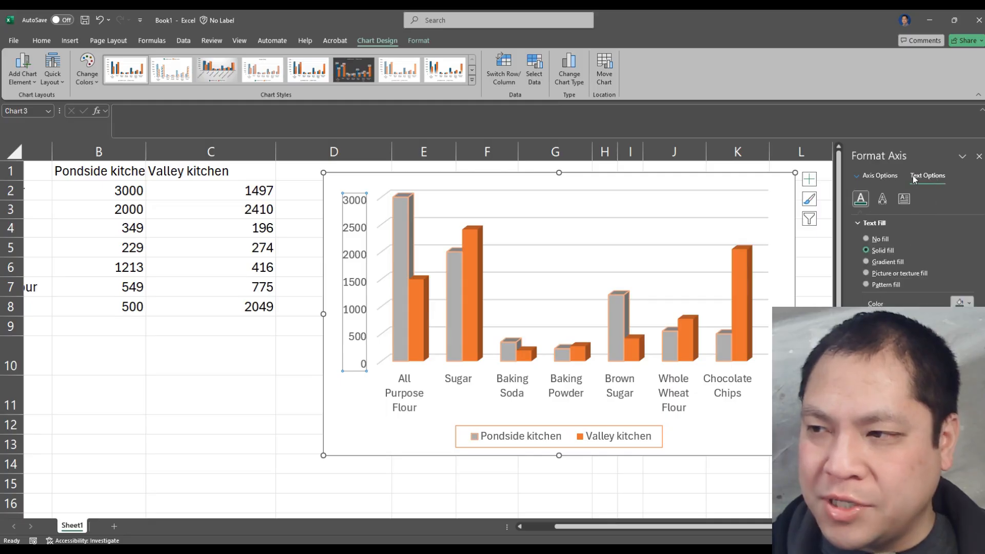
# Set the major unit of the vertical axis to 800
pyautogui.click(875, 175)
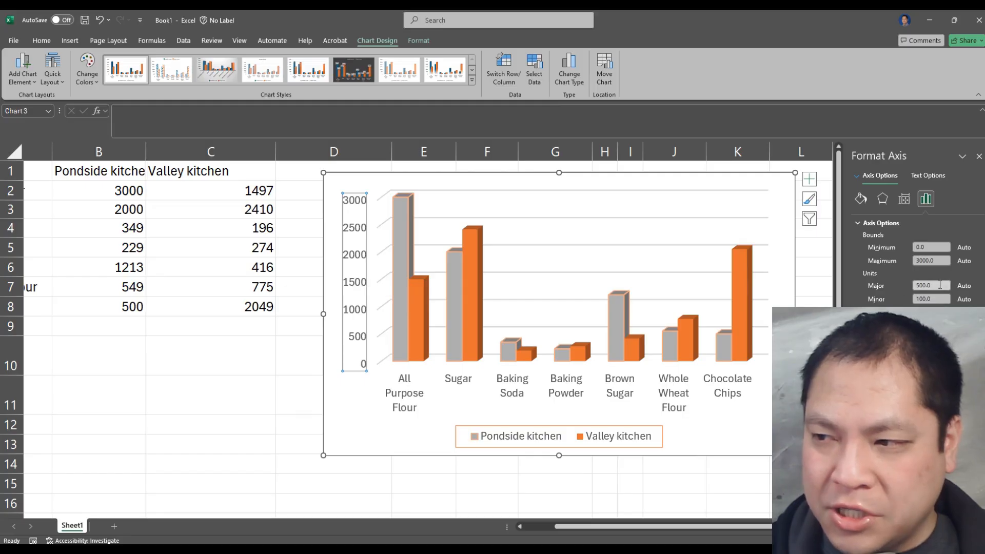
pyautogui.moveTo(937, 288); pyautogui.dragTo(909, 284)
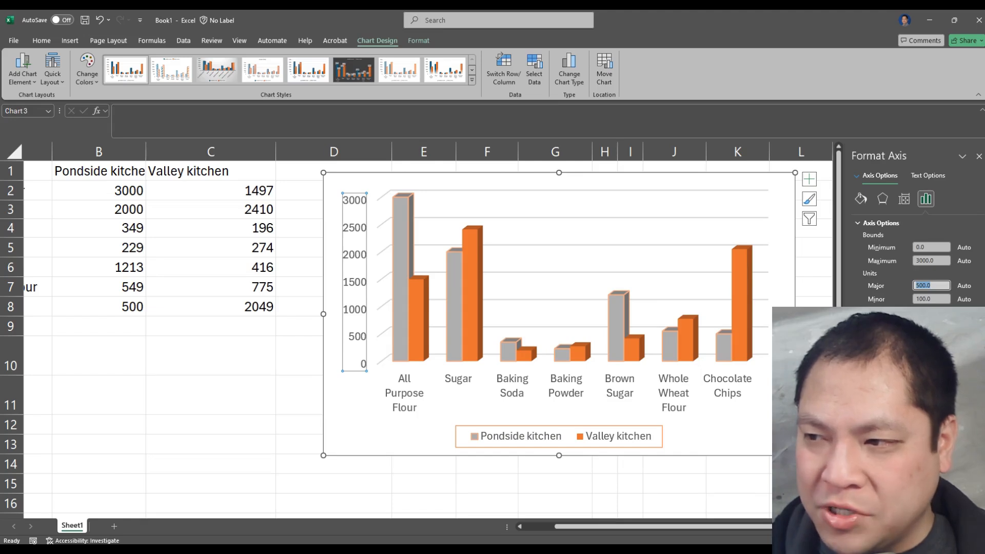
pyautogui.write('800')
pyautogui.click(943, 299)
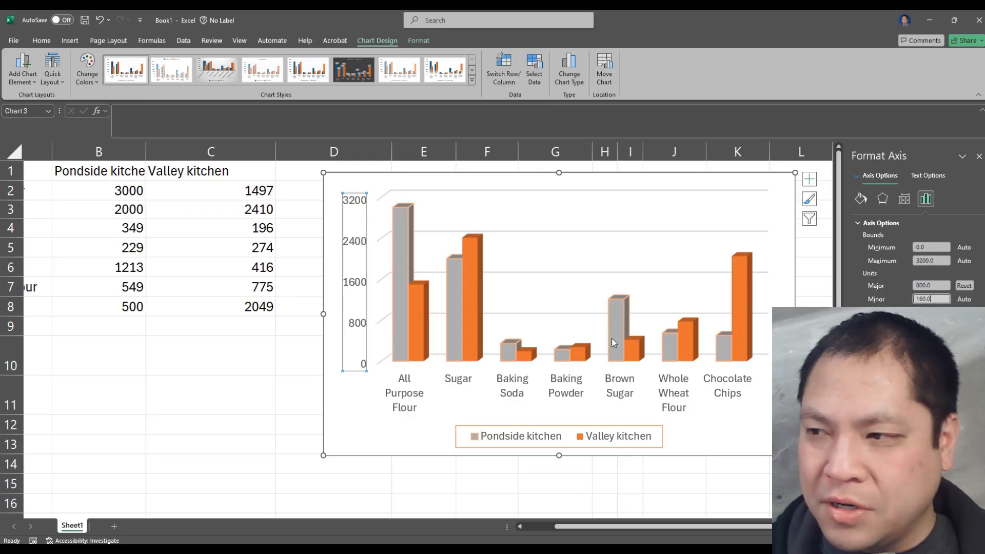
# Set the maximum bound of the vertical axis to 5000 and return to the chart area
pyautogui.click(938, 258)
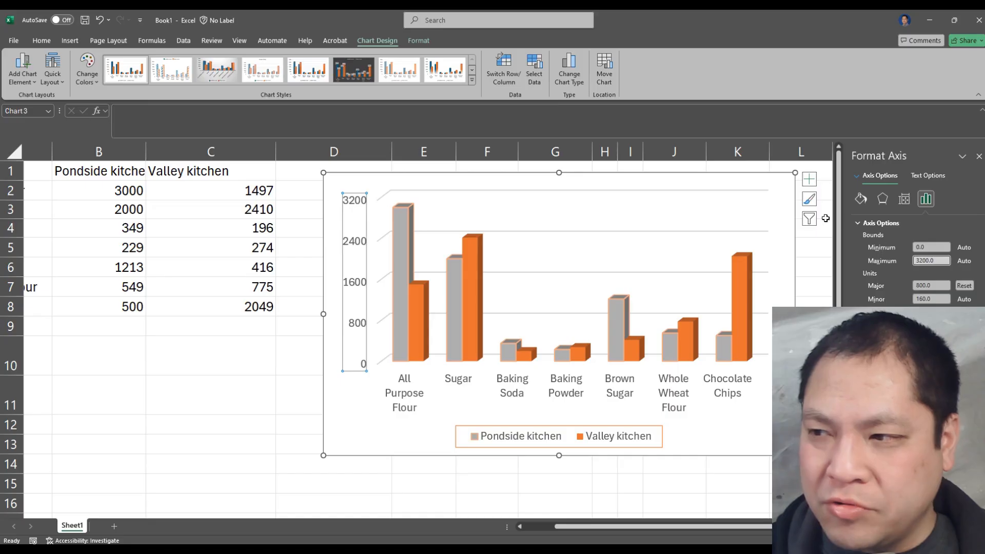
pyautogui.moveTo(937, 260); pyautogui.dragTo(891, 261)
pyautogui.write('50')
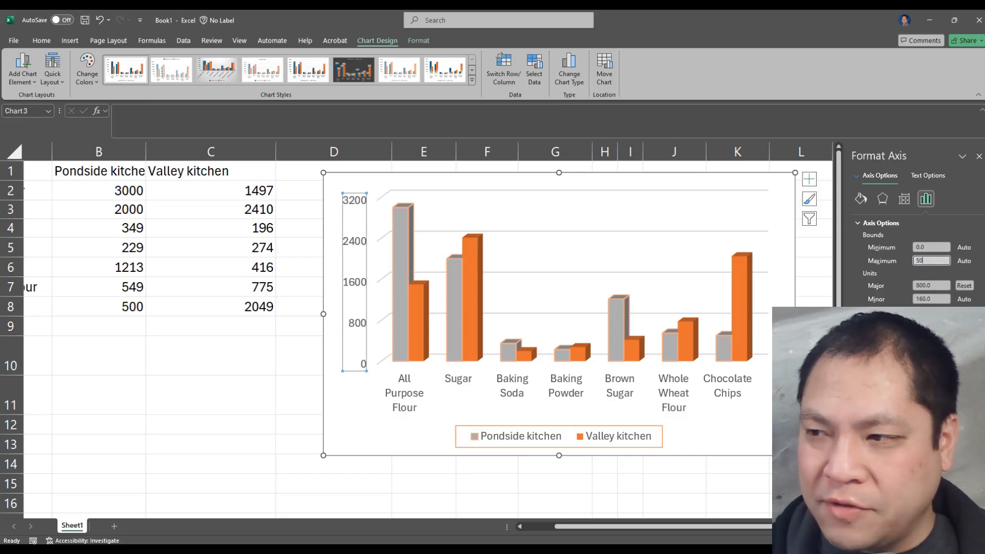
pyautogui.write('00')
pyautogui.press('Return')
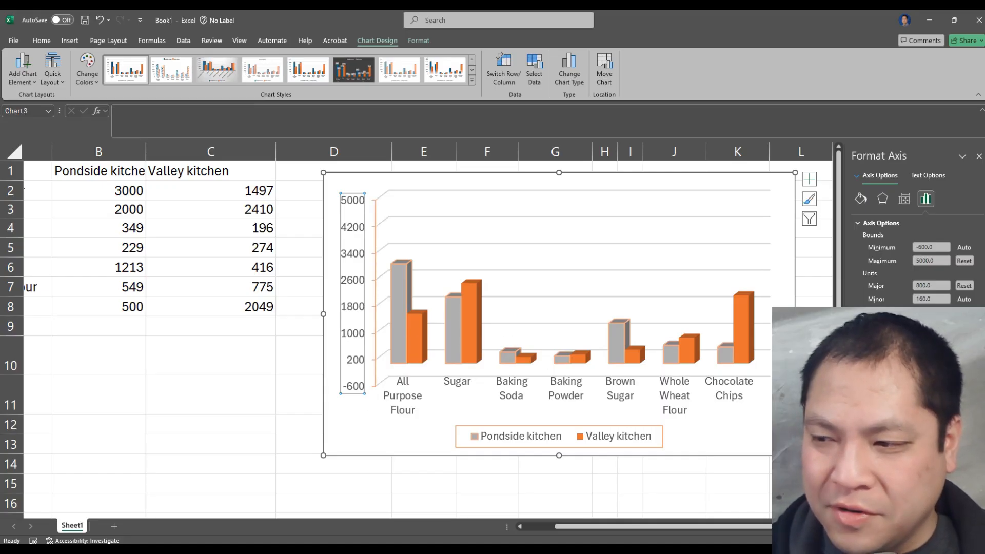
pyautogui.scroll(-2, 913, 257)
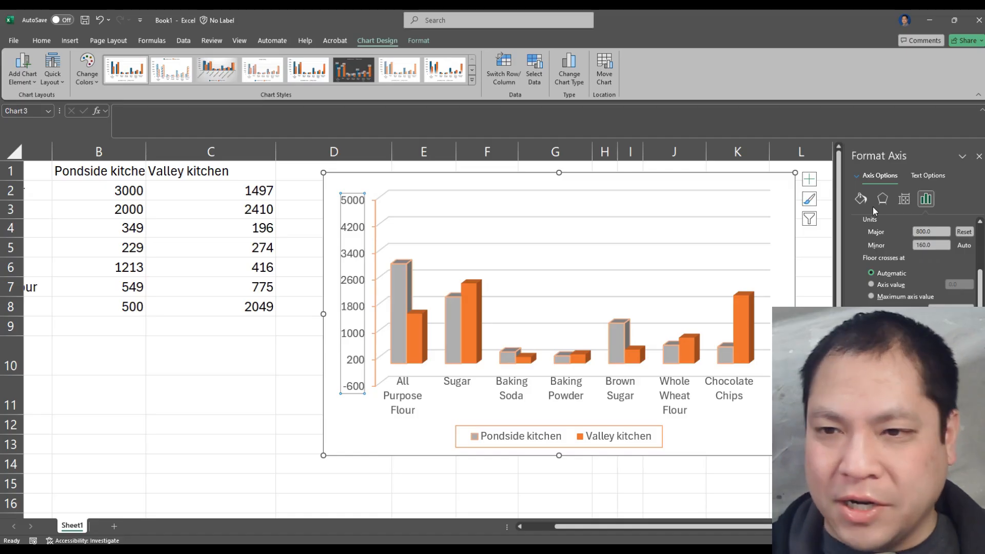
pyautogui.click(759, 430)
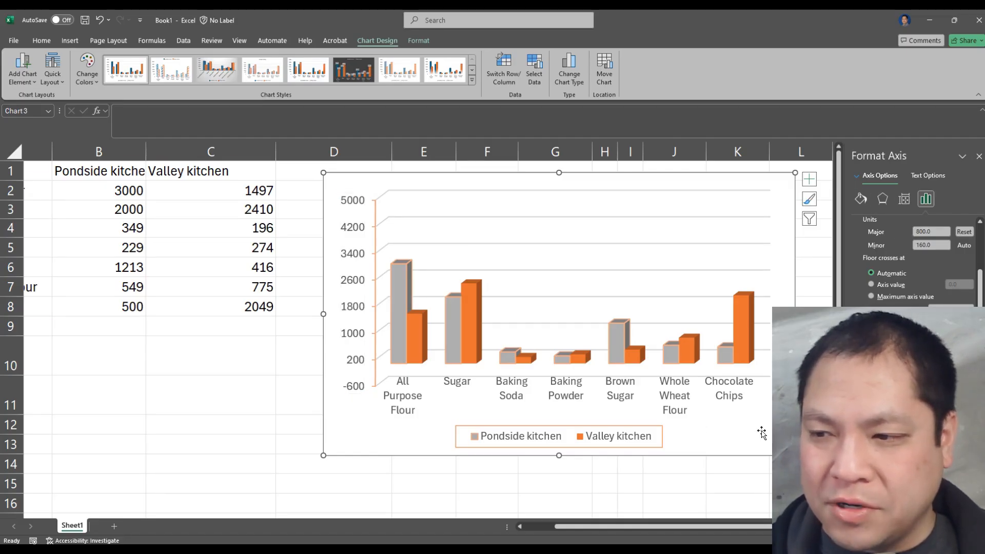
# Add a title to the chart and change its text to "Baking Items"
pyautogui.click(809, 179)
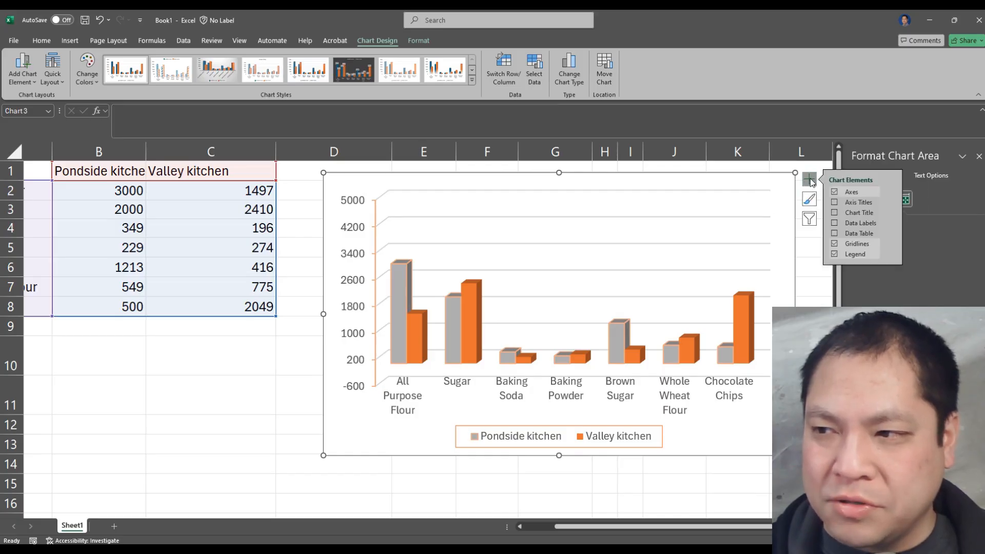
pyautogui.click(834, 192)
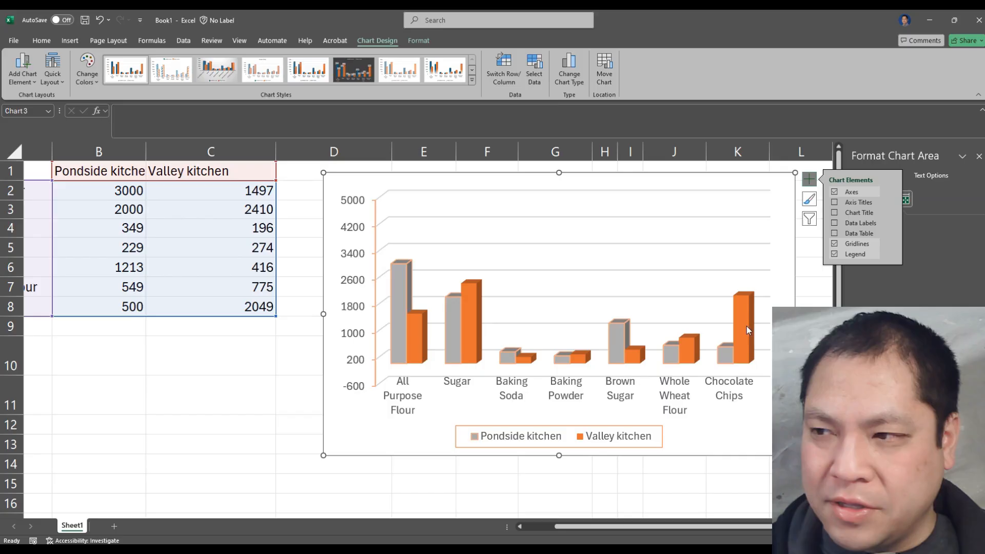
pyautogui.click(835, 213)
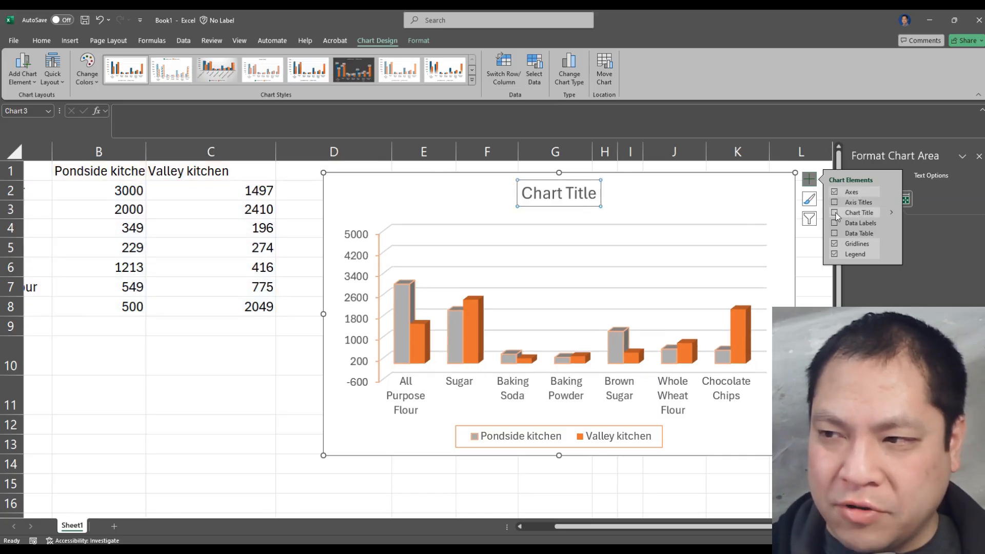
pyautogui.click(553, 194)
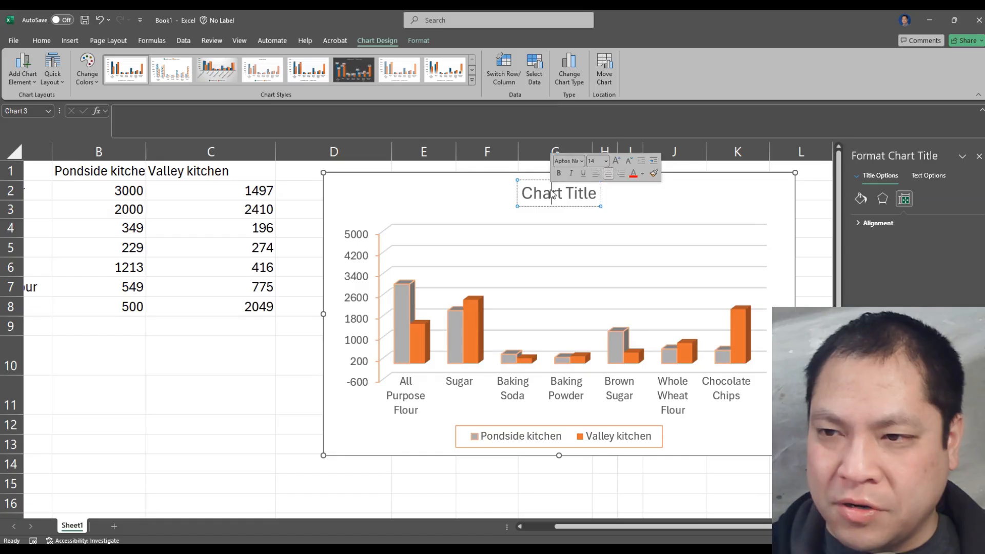
pyautogui.doubleClick(553, 195)
pyautogui.click(527, 196)
pyautogui.moveTo(525, 196); pyautogui.dragTo(600, 199)
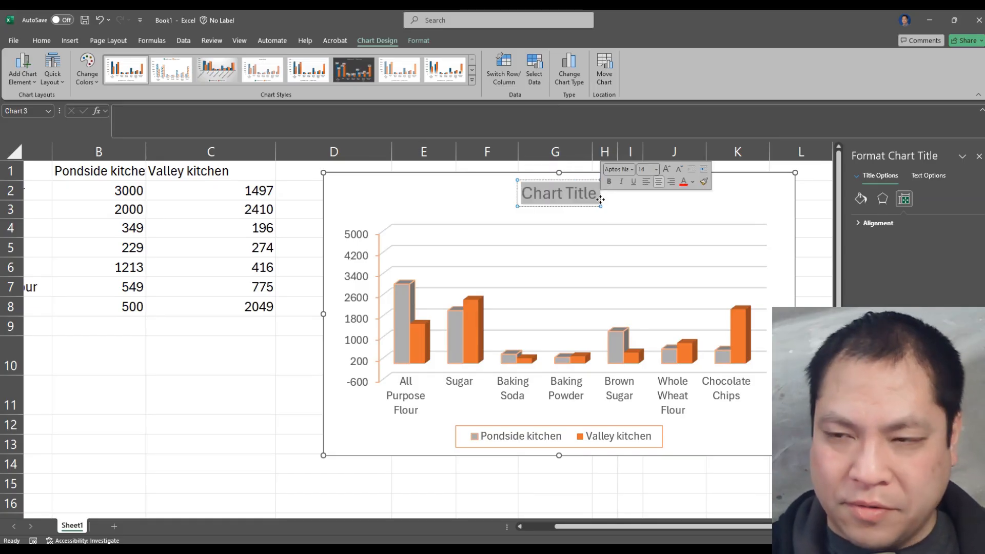
pyautogui.write('Baking It')
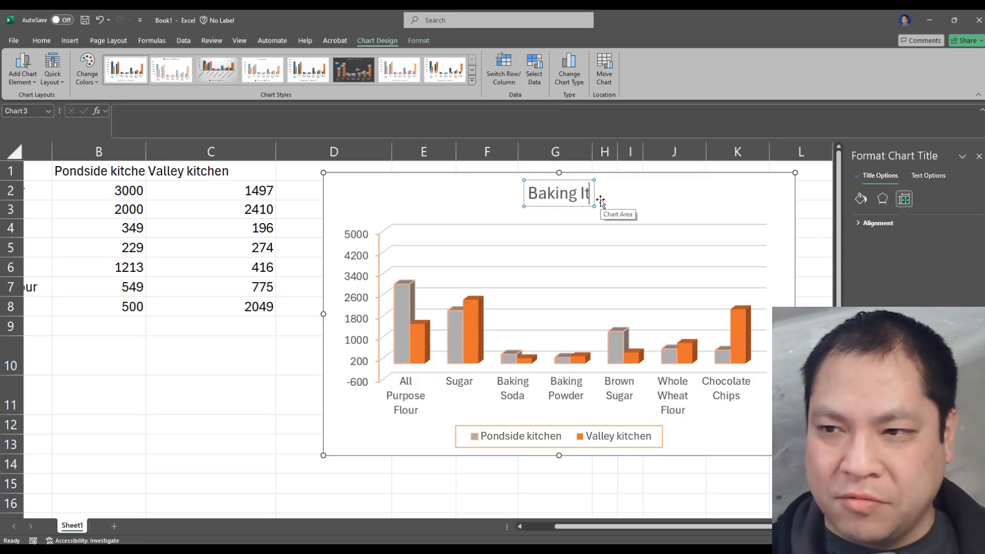
pyautogui.write('ems')
pyautogui.click(633, 205)
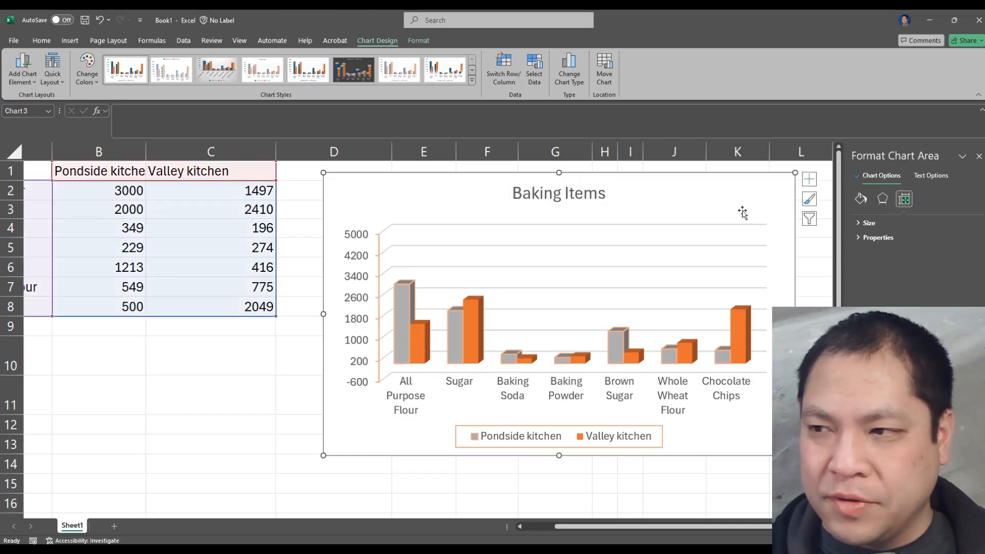
# Remove the legend from the chart and add it back
pyautogui.click(809, 179)
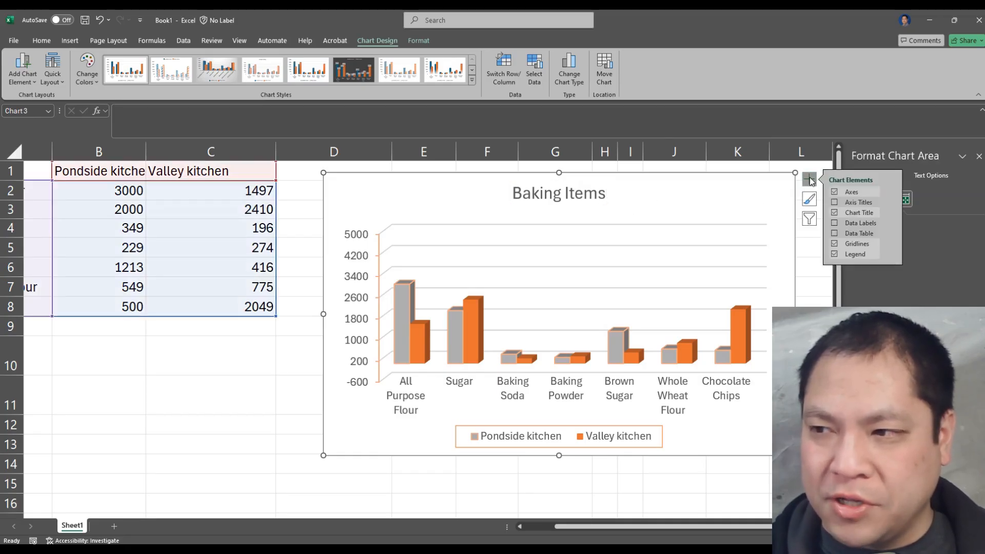
pyautogui.click(834, 254)
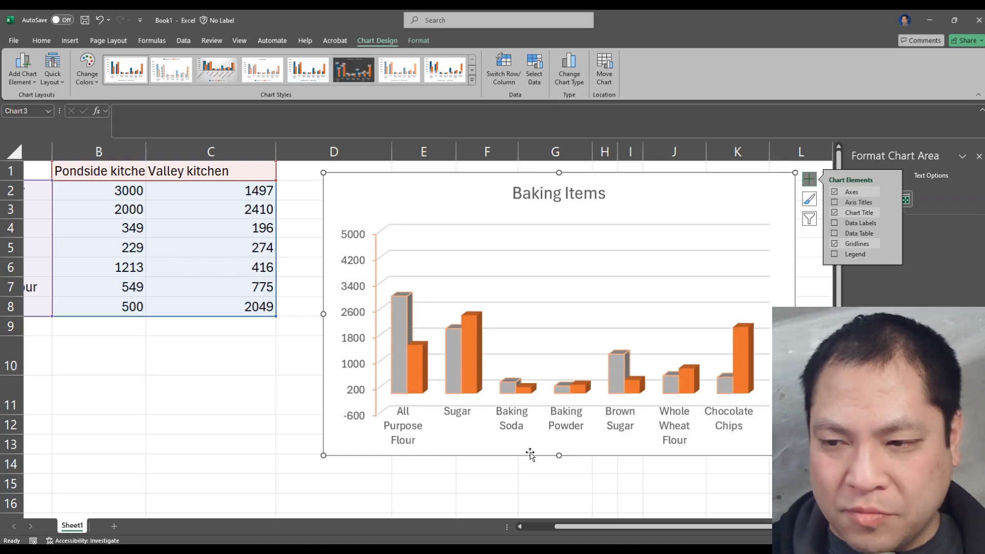
pyautogui.click(834, 255)
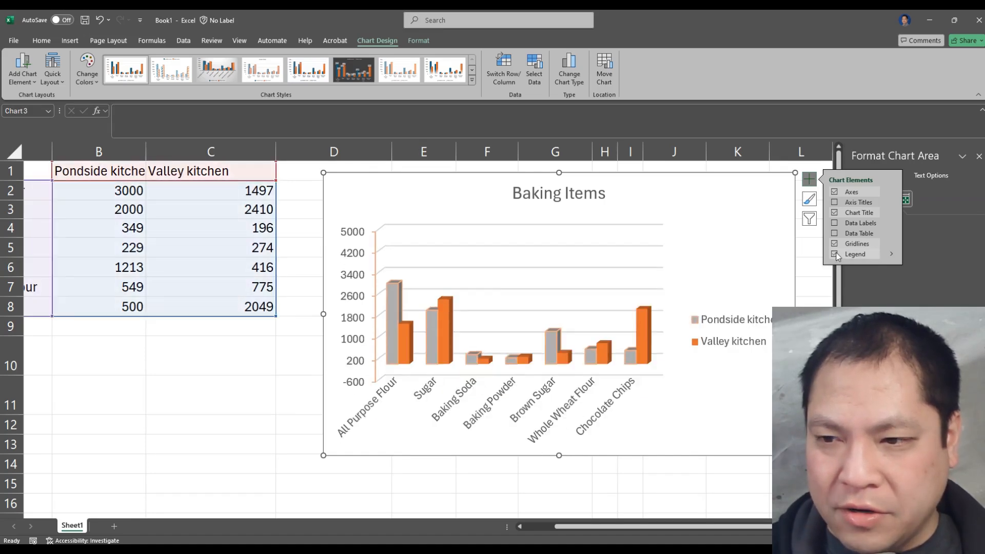
# Add a data table and data labels to the chart
pyautogui.click(834, 234)
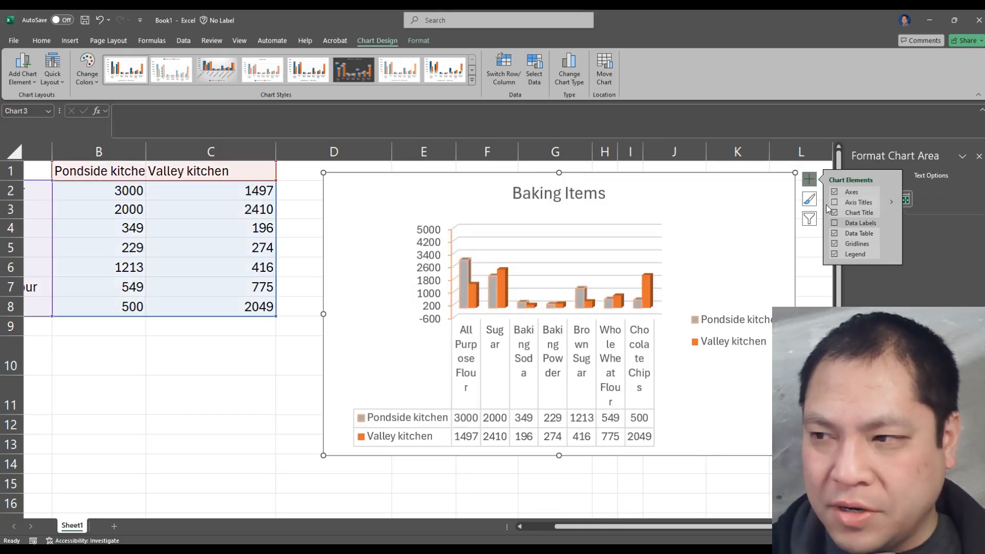
pyautogui.click(835, 223)
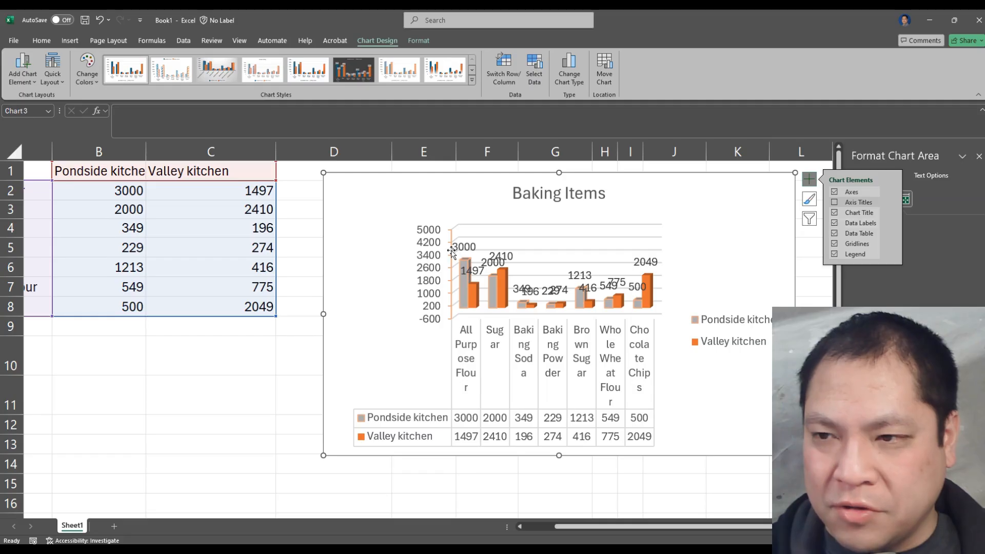
# Enlarge the whole chart until it reaches about column Q and row 22
pyautogui.keyDown('ctrl'); pyautogui.scroll(-3, 200, 441); pyautogui.keyUp('ctrl')
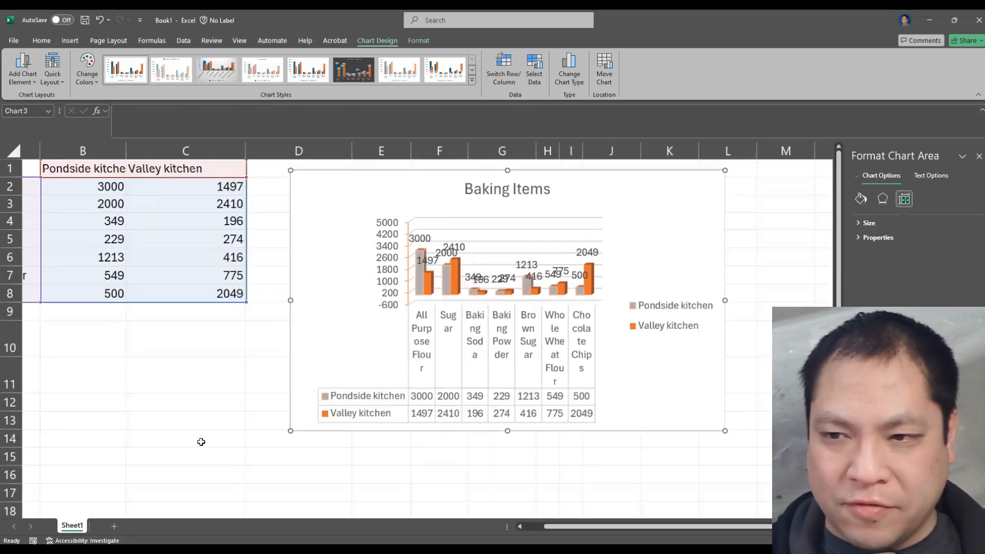
pyautogui.click(467, 397)
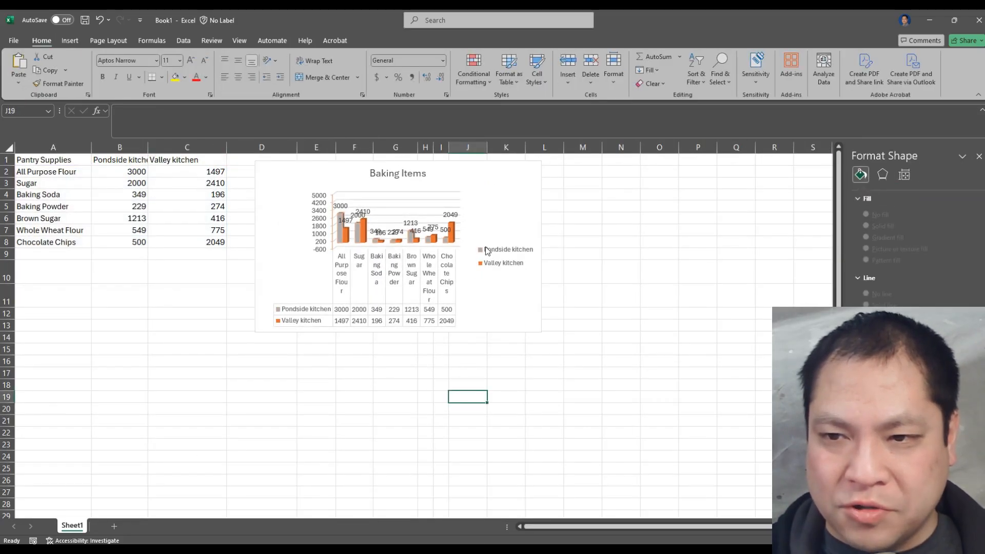
pyautogui.click(537, 329)
pyautogui.moveTo(541, 332); pyautogui.dragTo(753, 437)
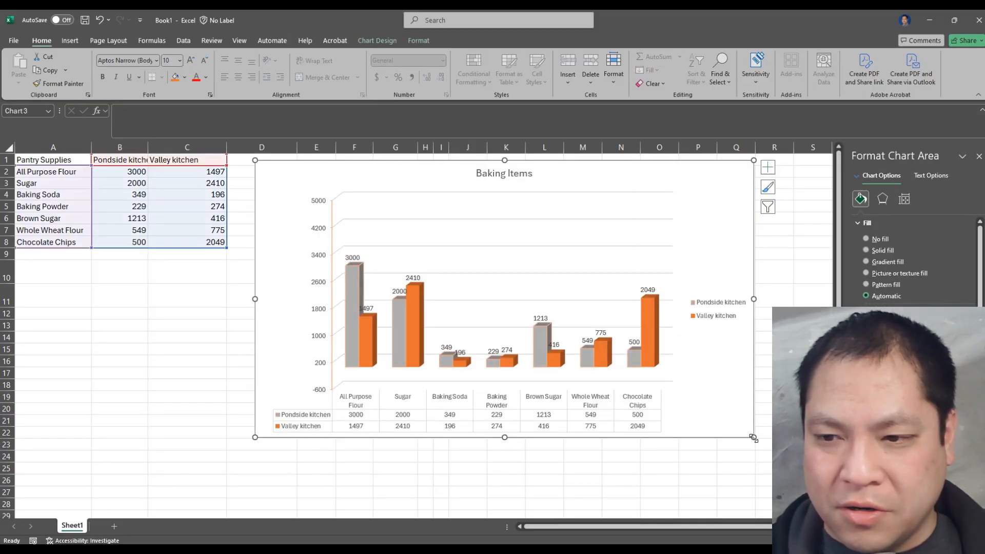
pyautogui.click(369, 408)
pyautogui.click(710, 396)
pyautogui.click(714, 393)
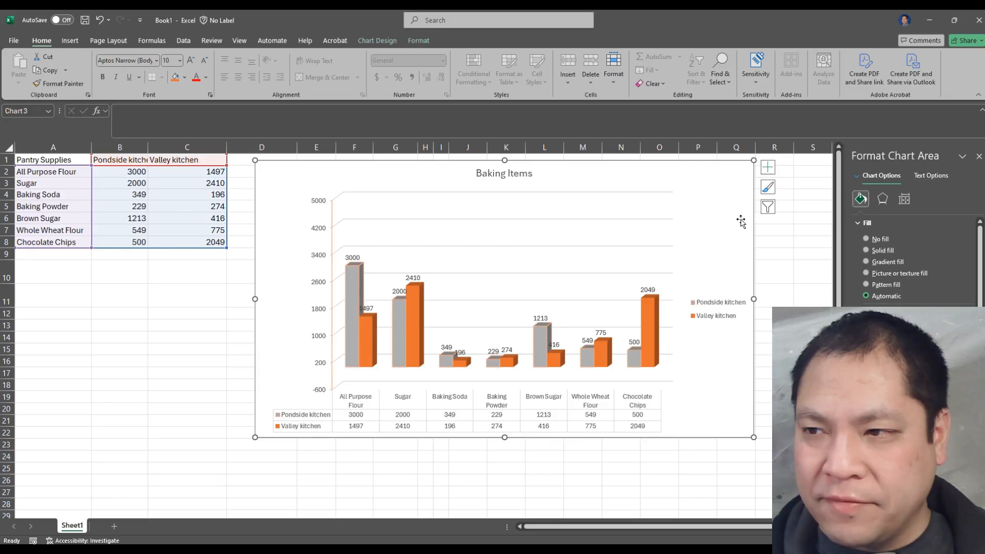
# Try a solid fill on the plot area, and settle on a gradient fill
pyautogui.click(280, 357)
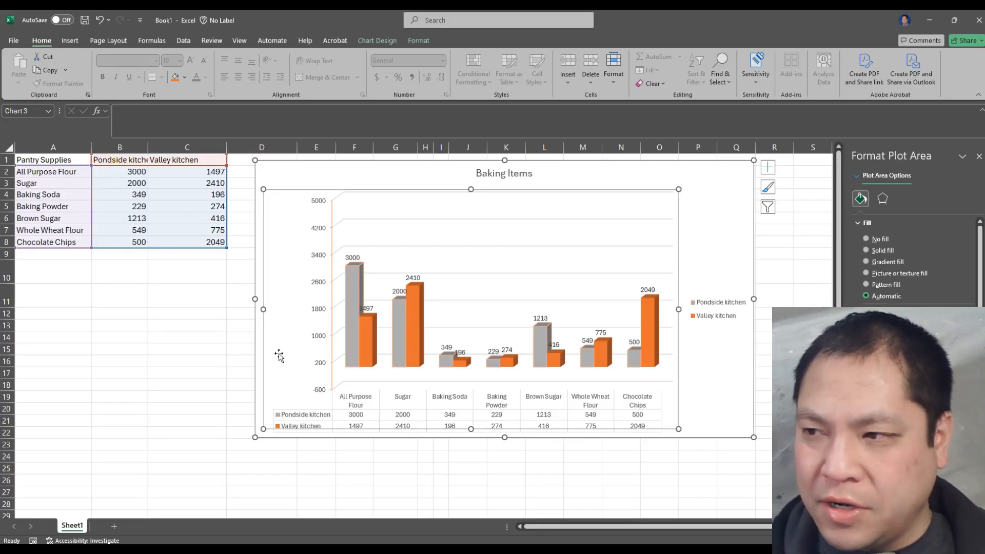
pyautogui.click(890, 251)
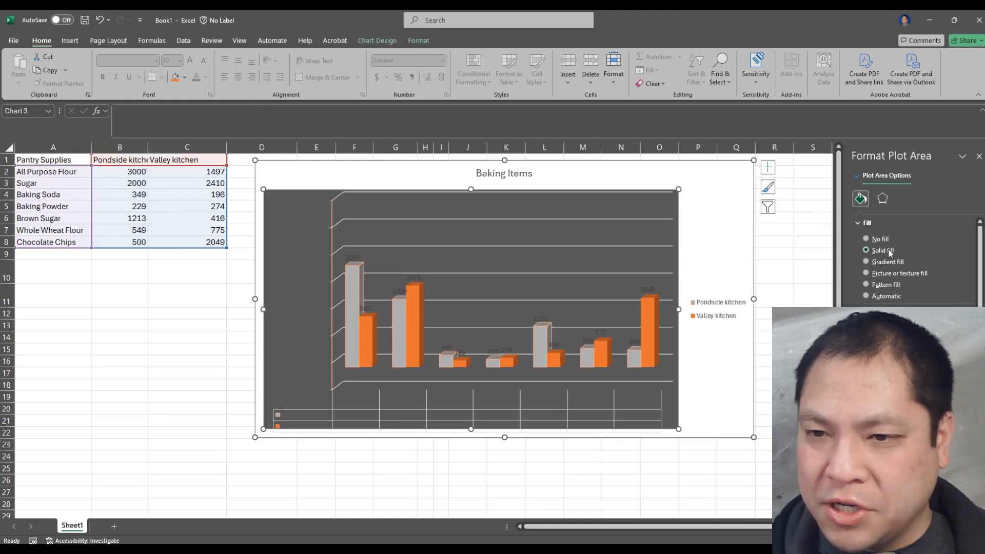
pyautogui.click(891, 273)
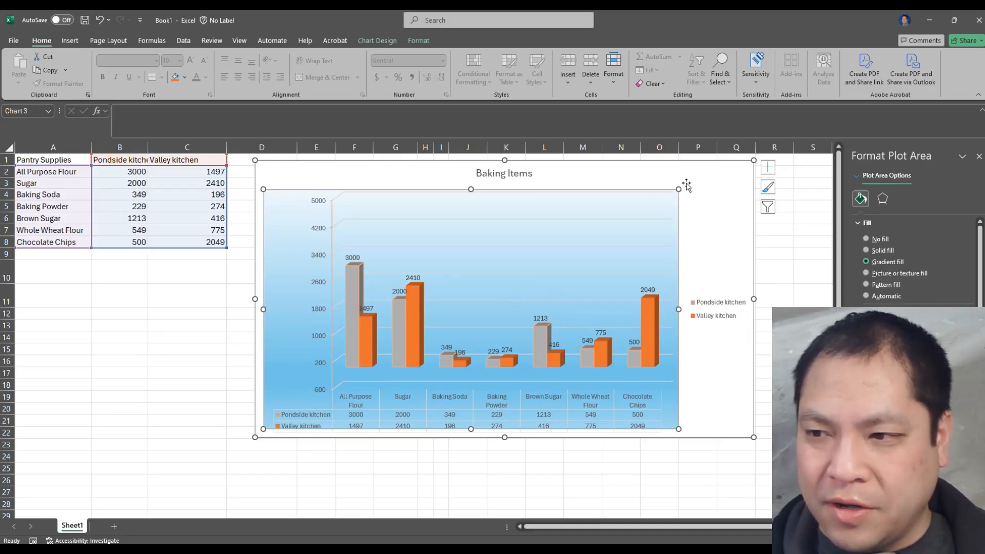
# Delete the legend beside the plot area
pyautogui.click(720, 362)
pyautogui.click(721, 310)
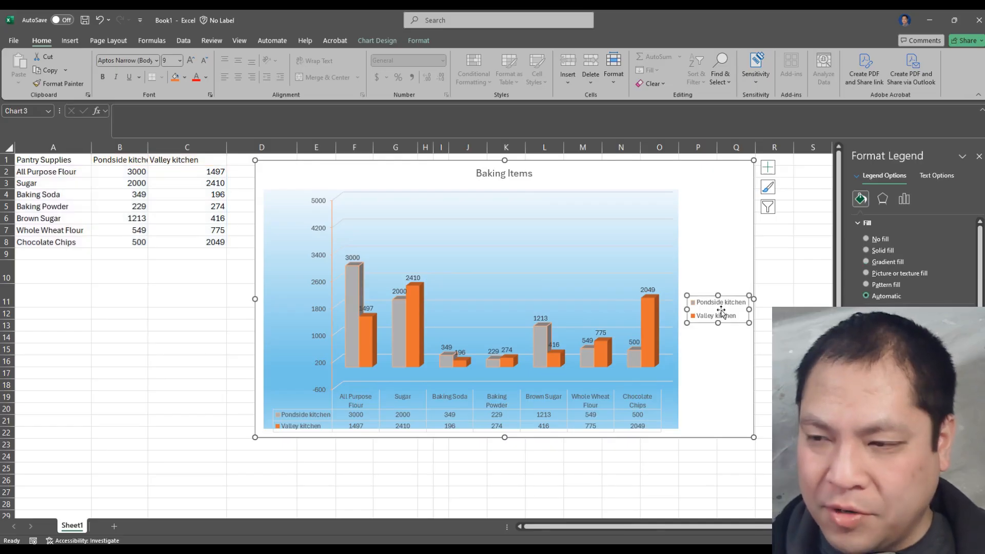
pyautogui.press('Delete')
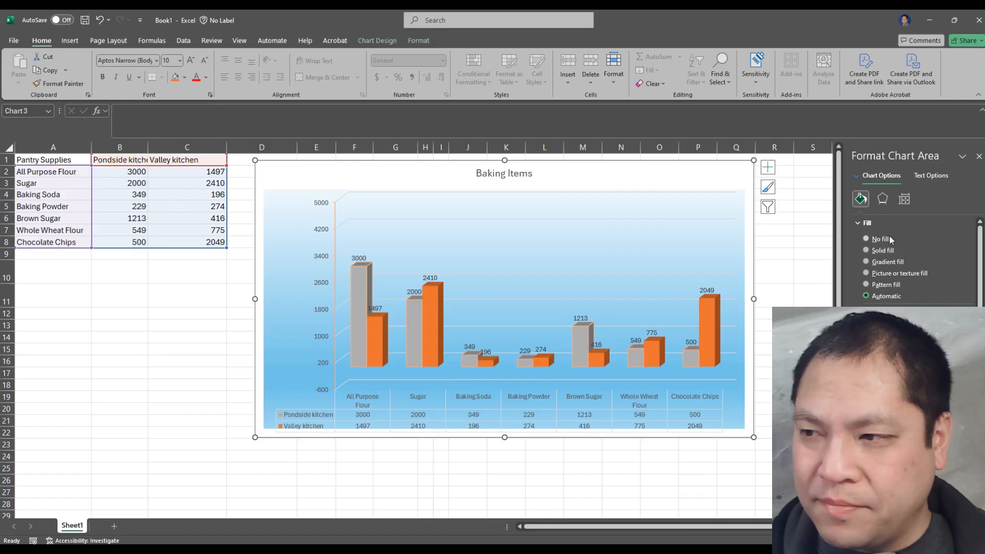
# Try a solid fill and no fill on the chart area, and settle on a gradient fill
pyautogui.click(891, 250)
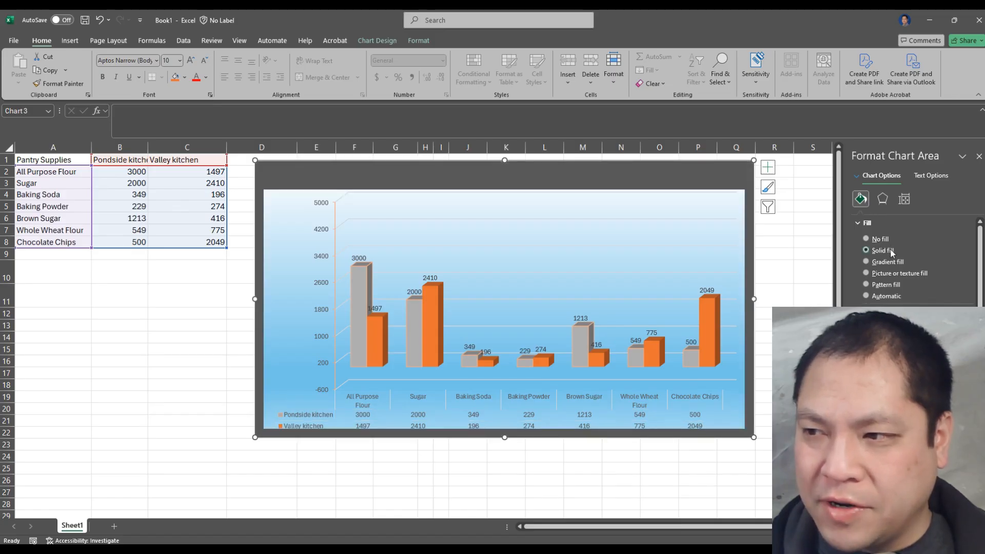
pyautogui.click(887, 238)
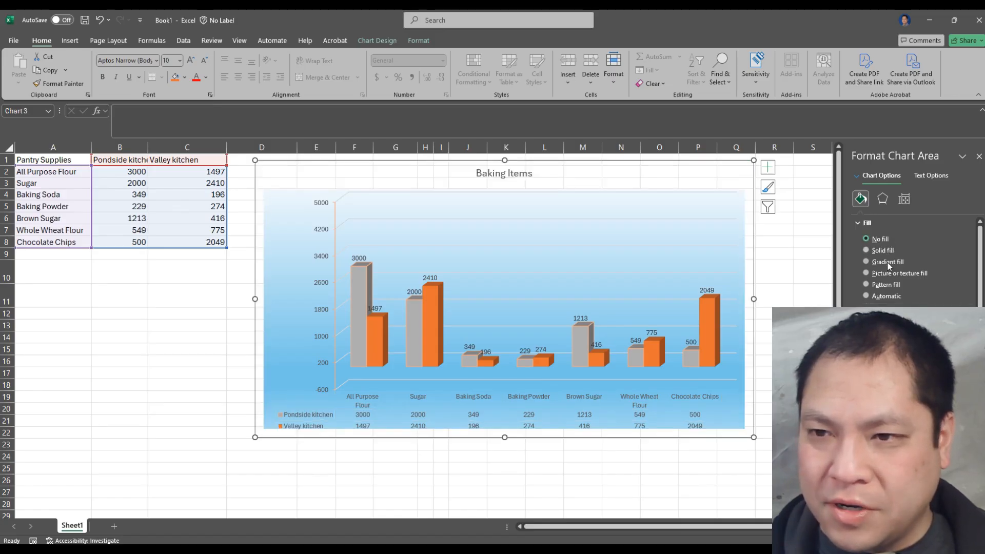
pyautogui.click(888, 263)
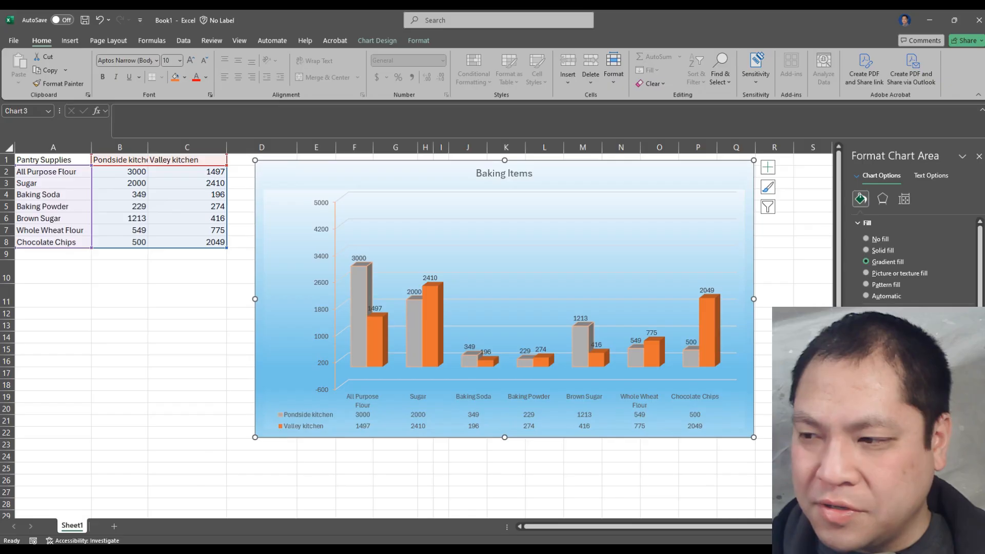